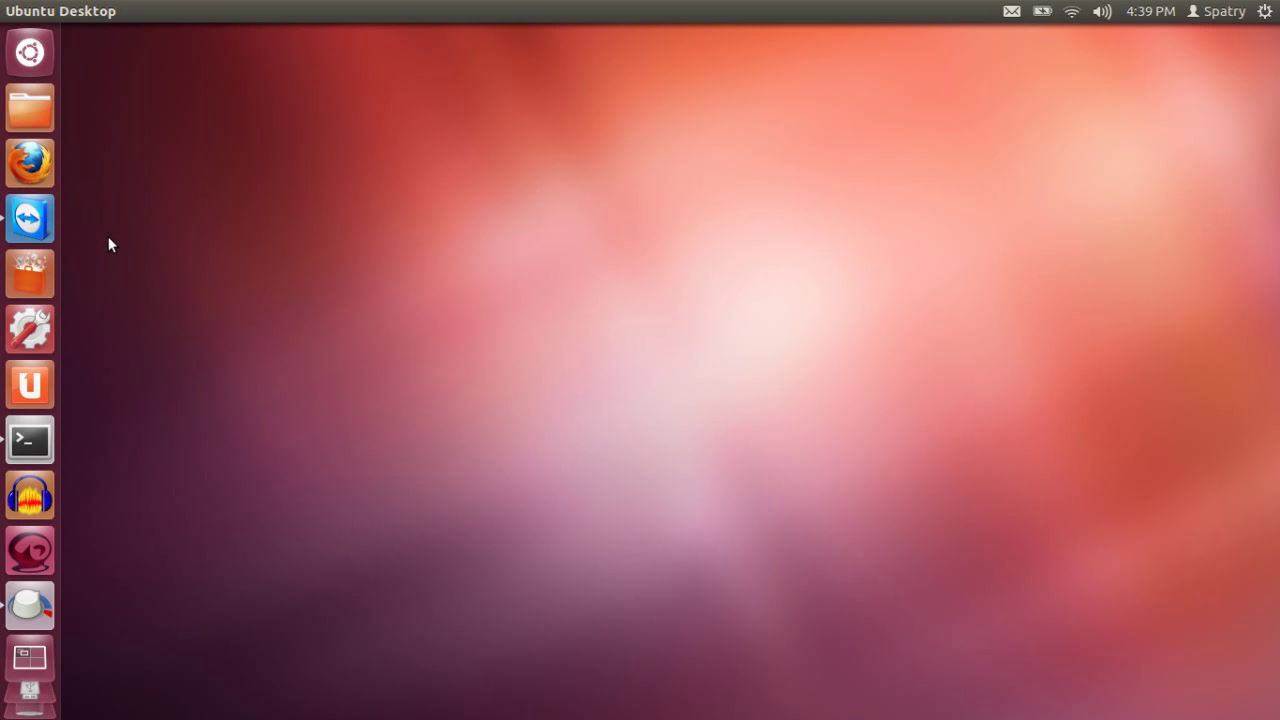
Step: Go to the top-right workspace with the phone's remote screen and launch Google Play
click(38, 664)
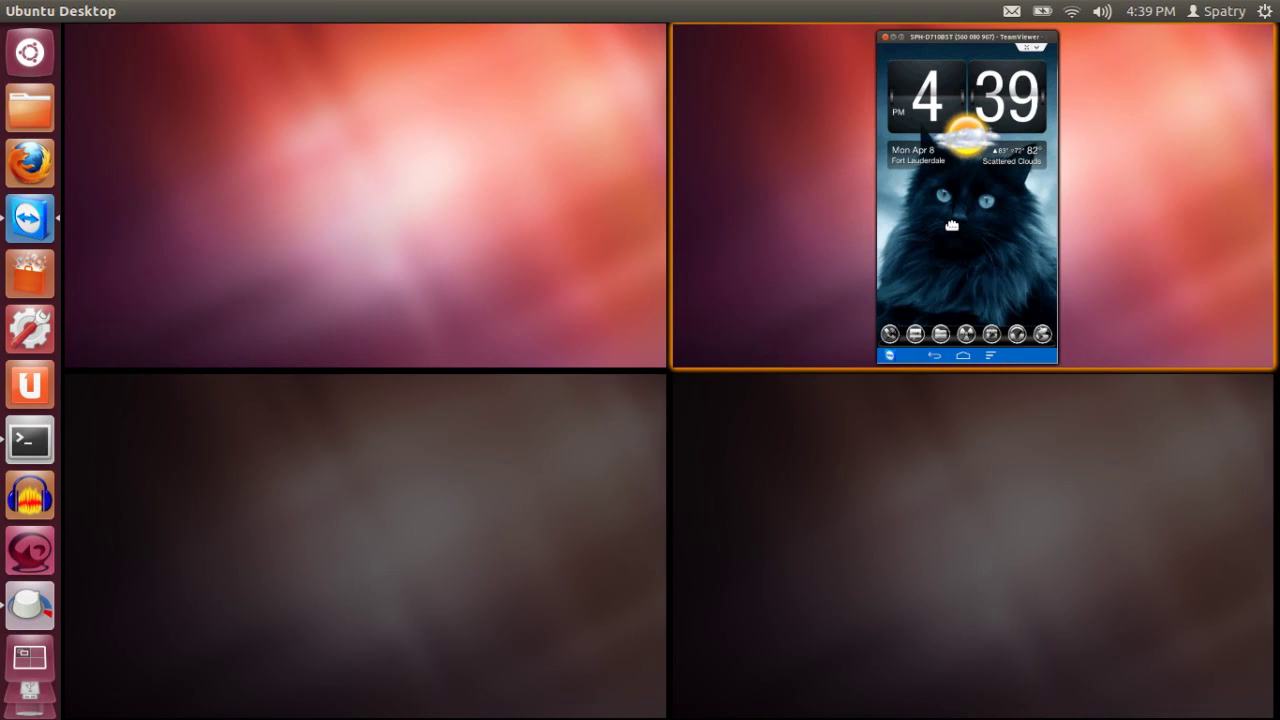
click(952, 225)
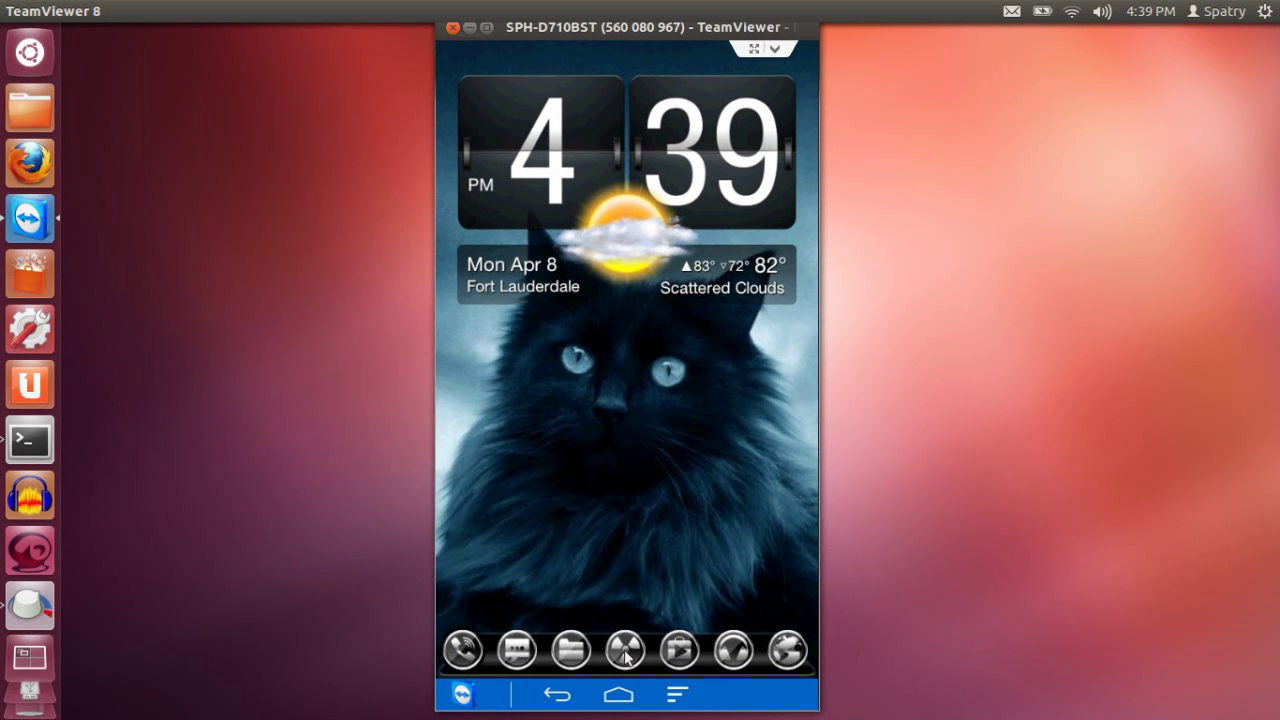
click(681, 651)
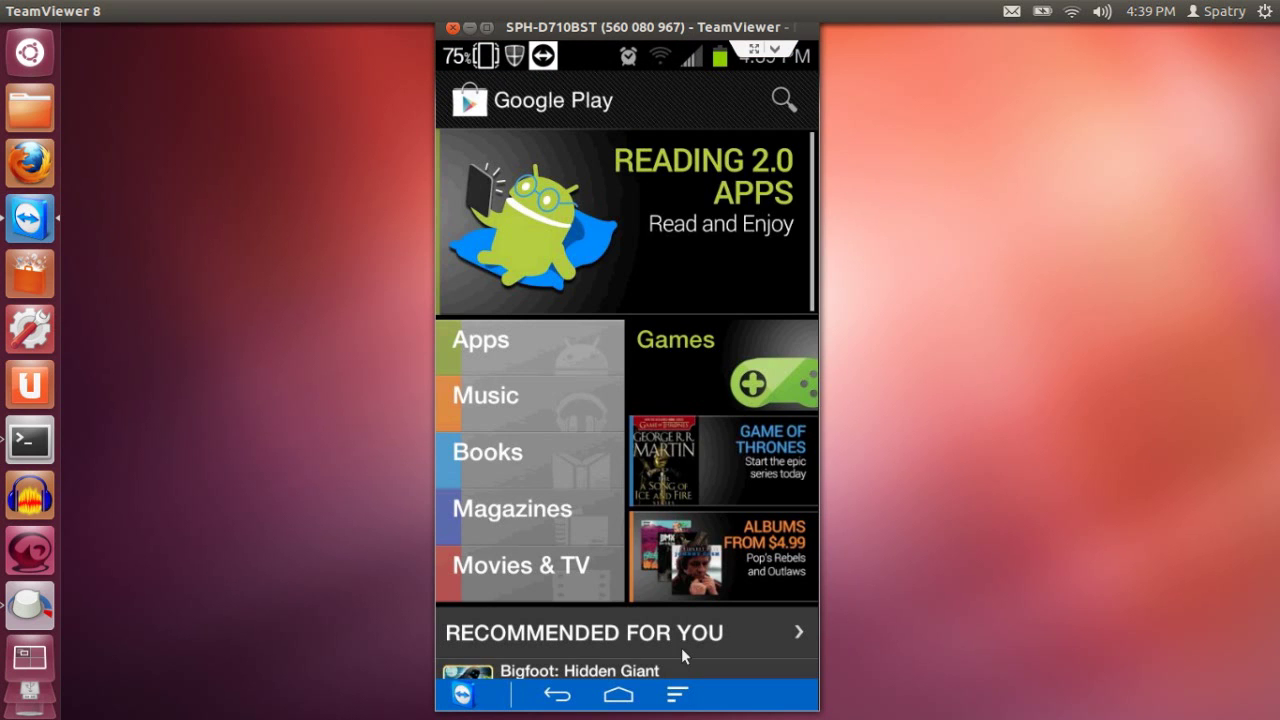
Step: Search Google Play for 'teamviewer'
click(782, 100)
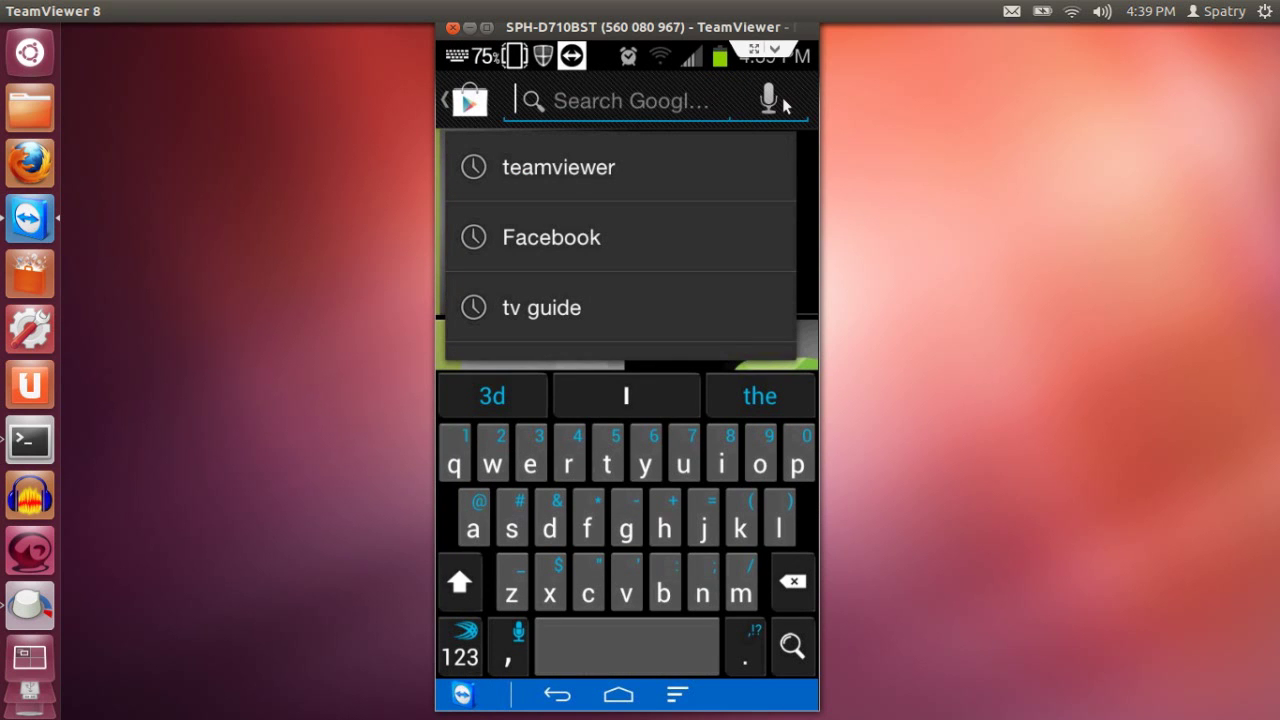
text(teamviewer)
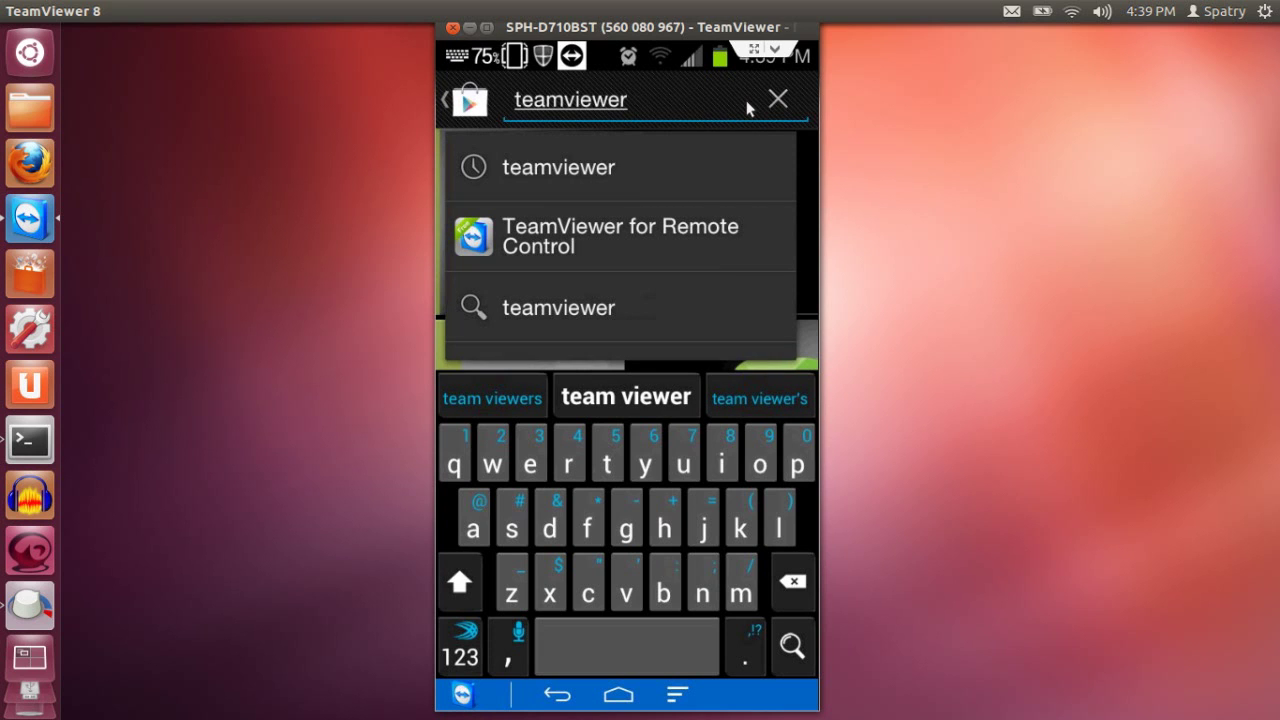
key(Return)
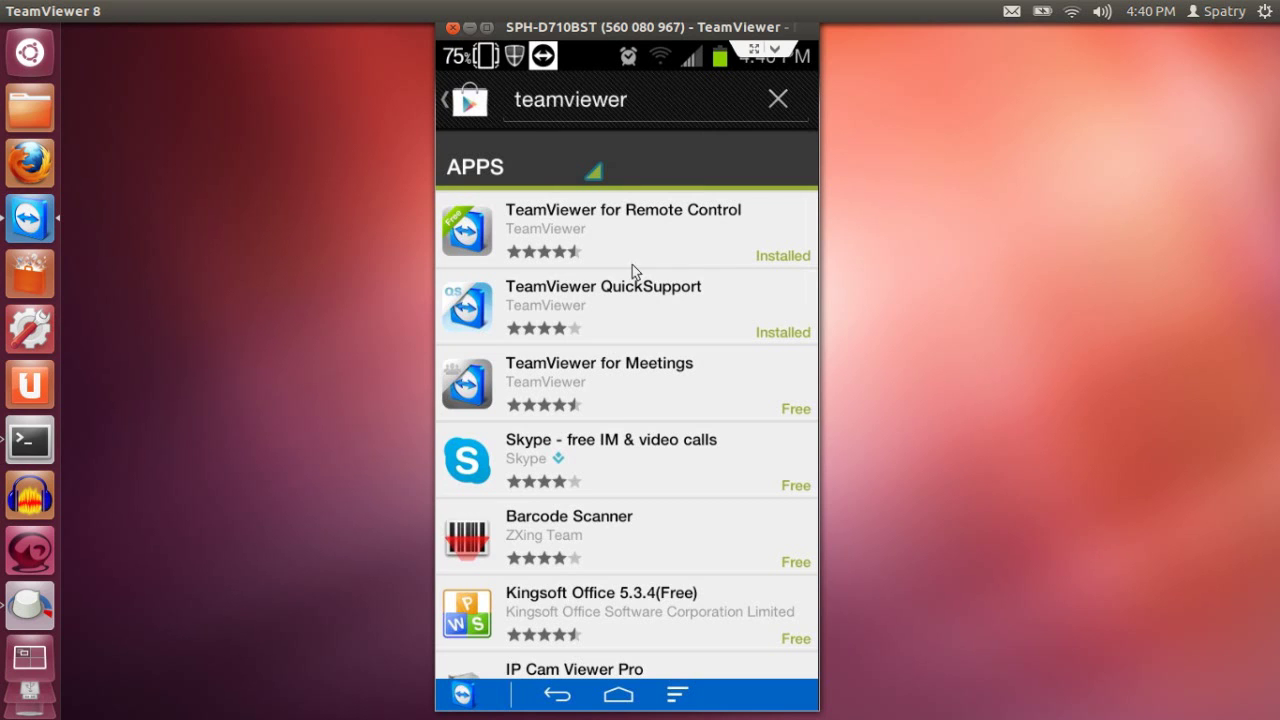
Step: On the empty top-left workspace, start Firefox and Google 'teamviewer'
click(39, 670)
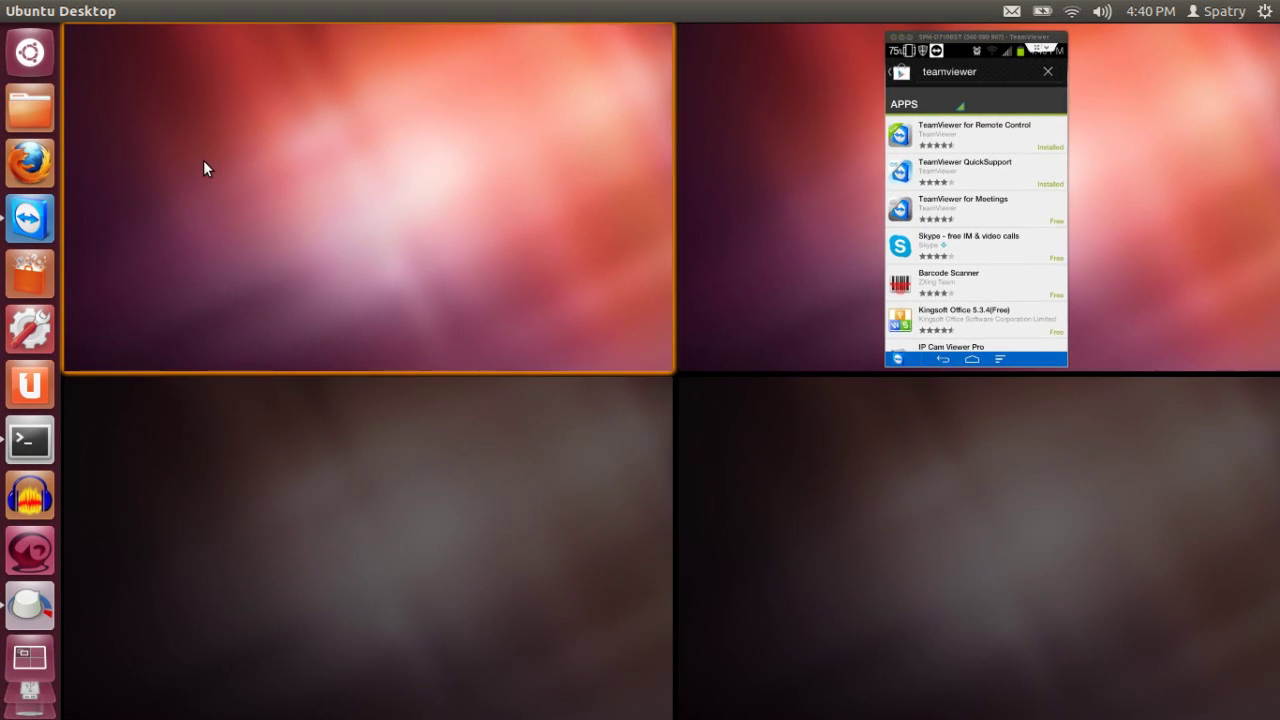
click(204, 163)
click(30, 163)
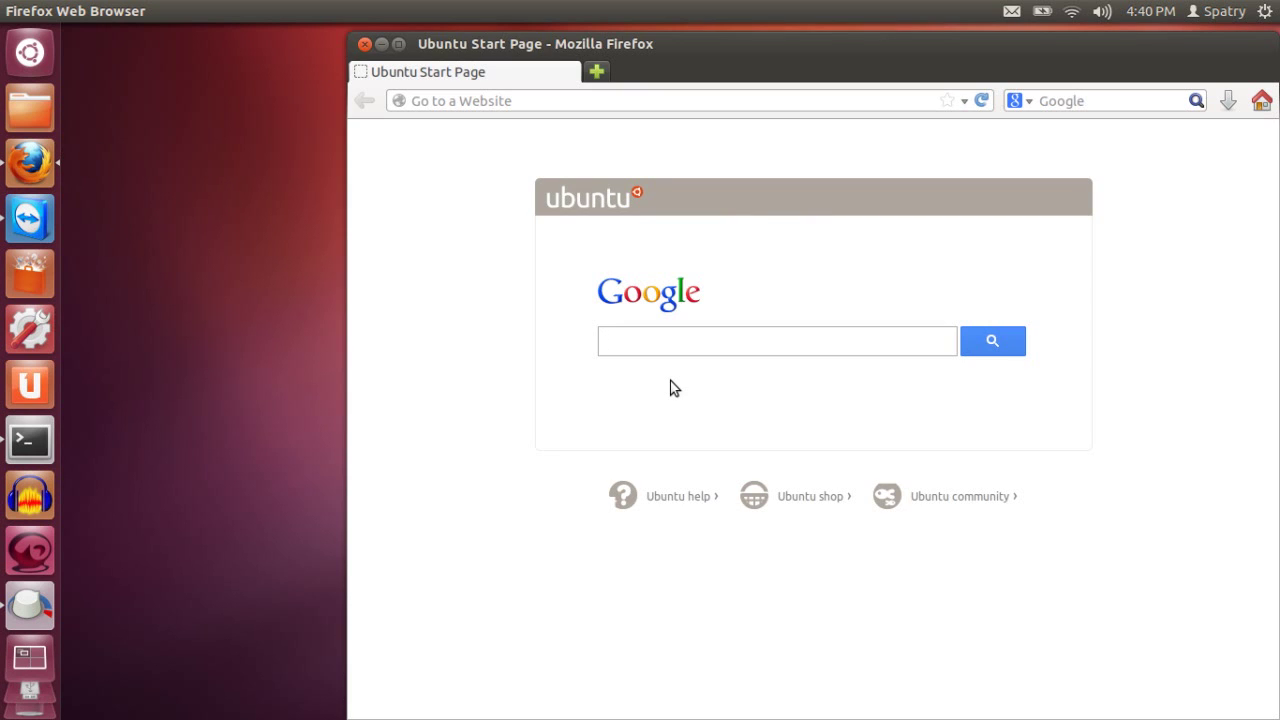
text(teamv)
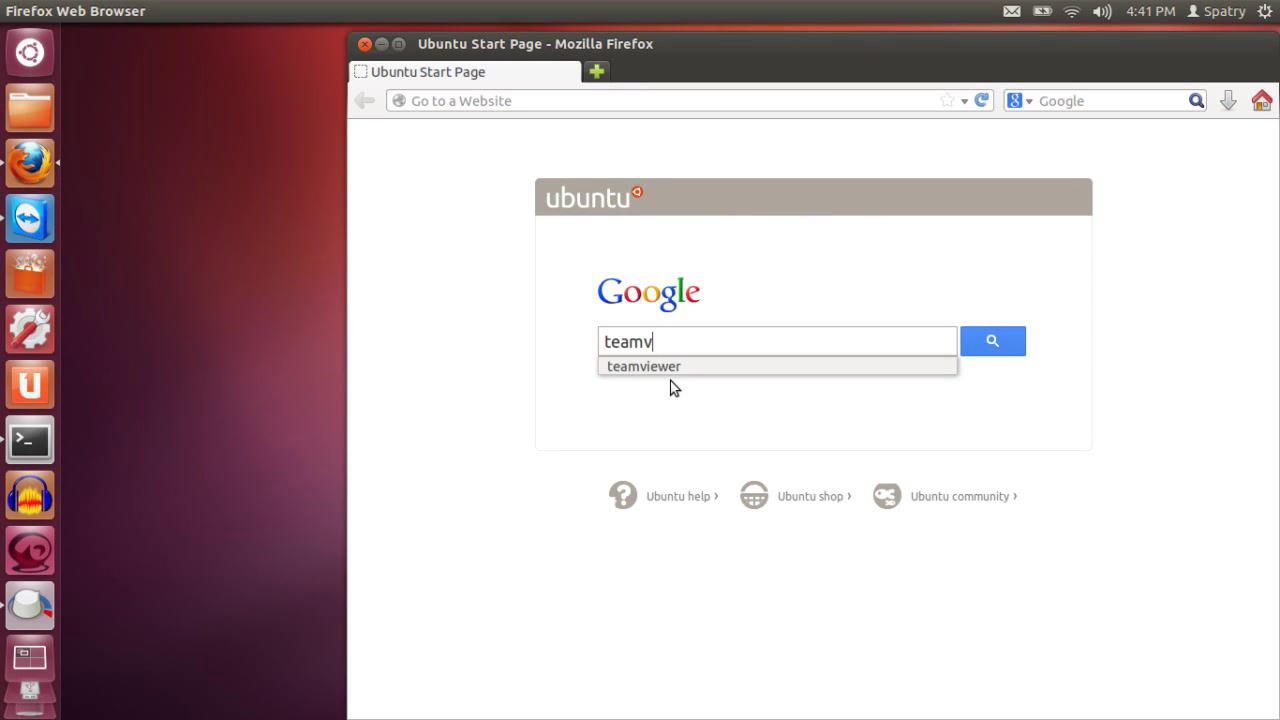
text(iewer)
key(Return)
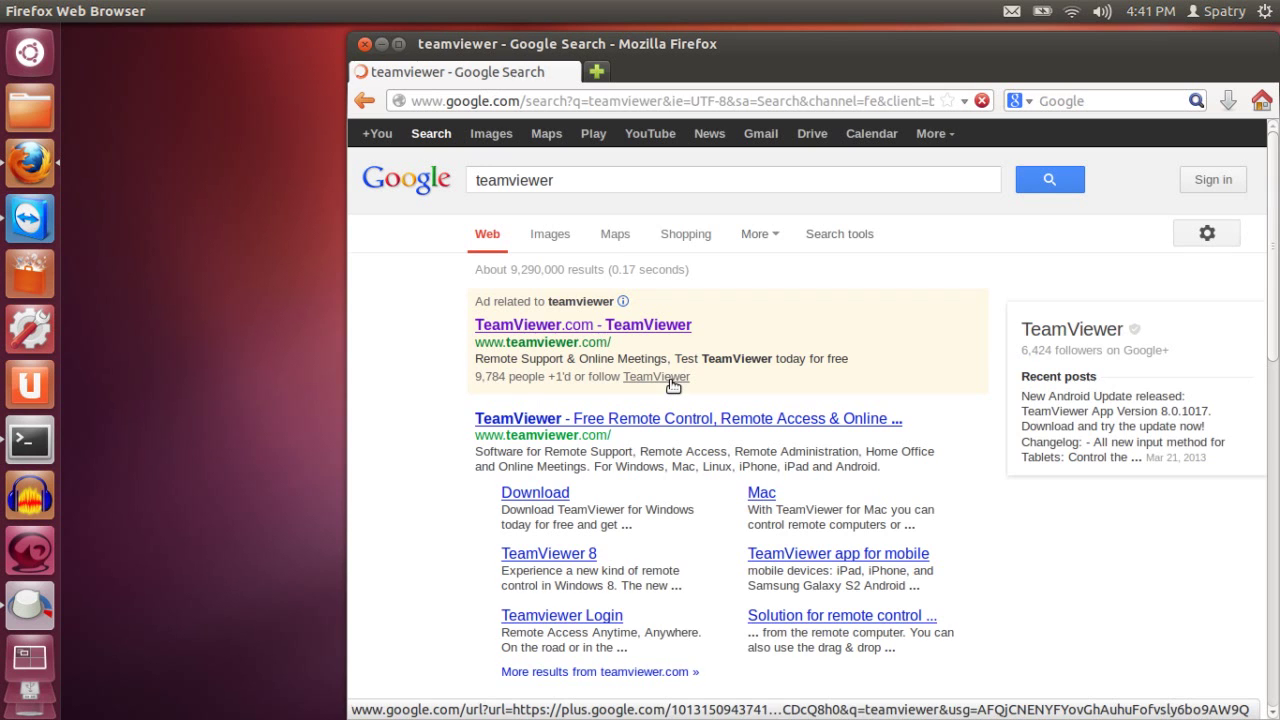
Step: Open teamviewer.com's Download page and scroll to the Linux Ubuntu/Debian packages
click(579, 332)
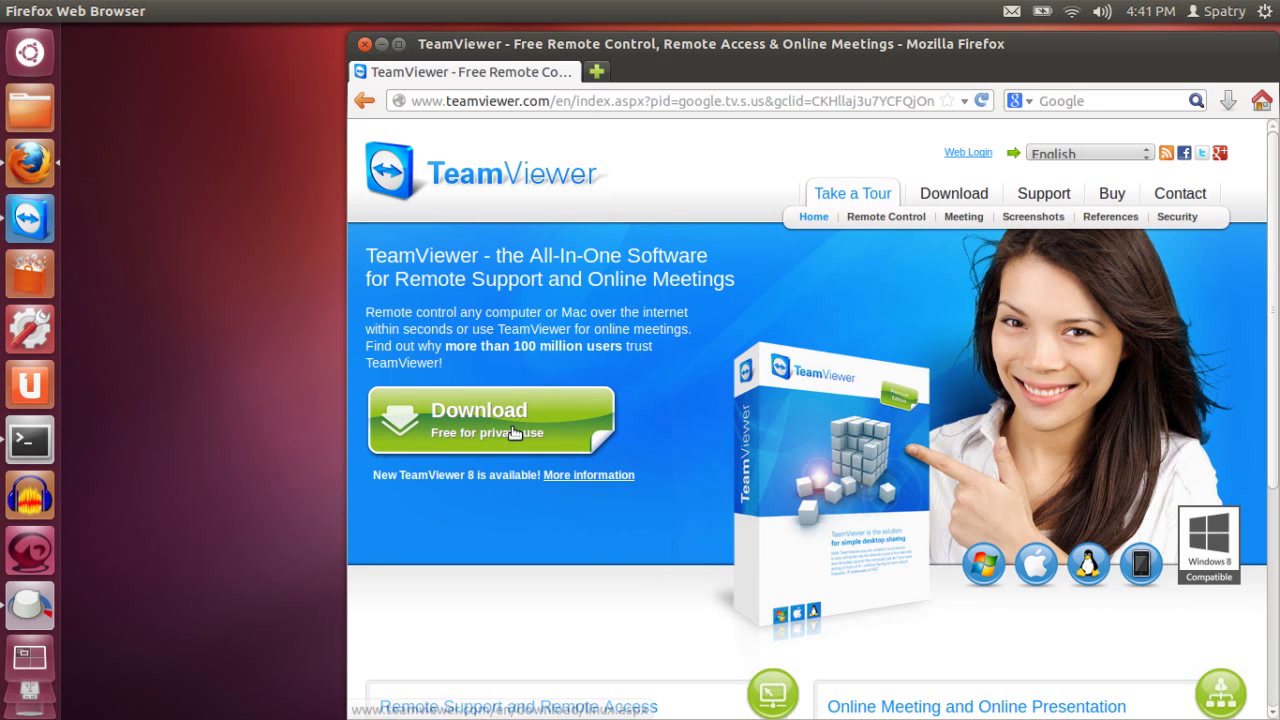
click(513, 423)
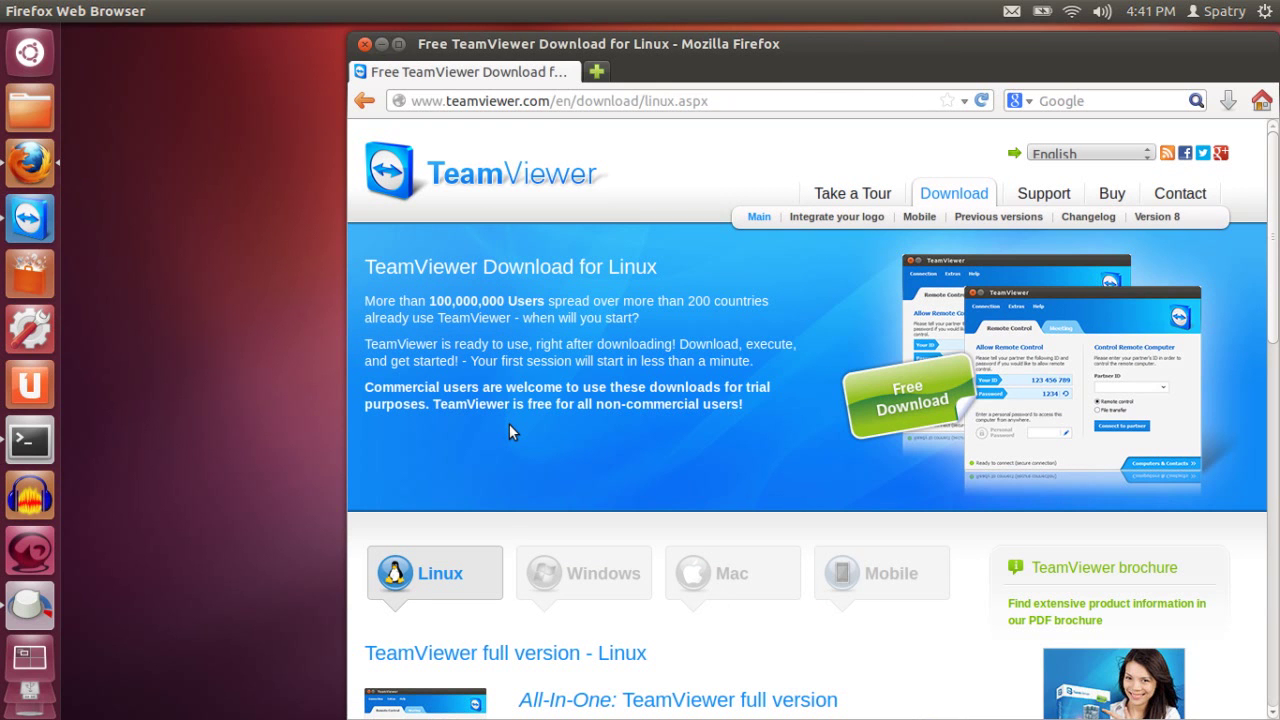
scroll(481, 577, down, 1)
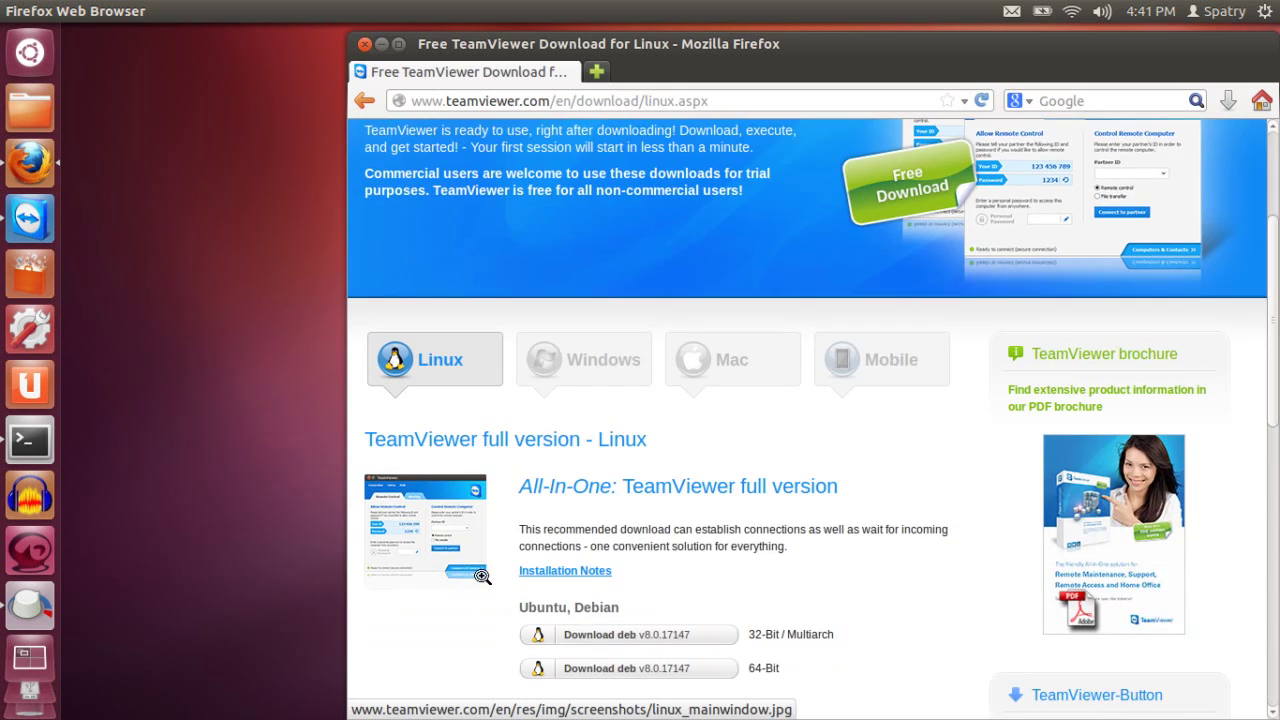
scroll(481, 577, down, 4)
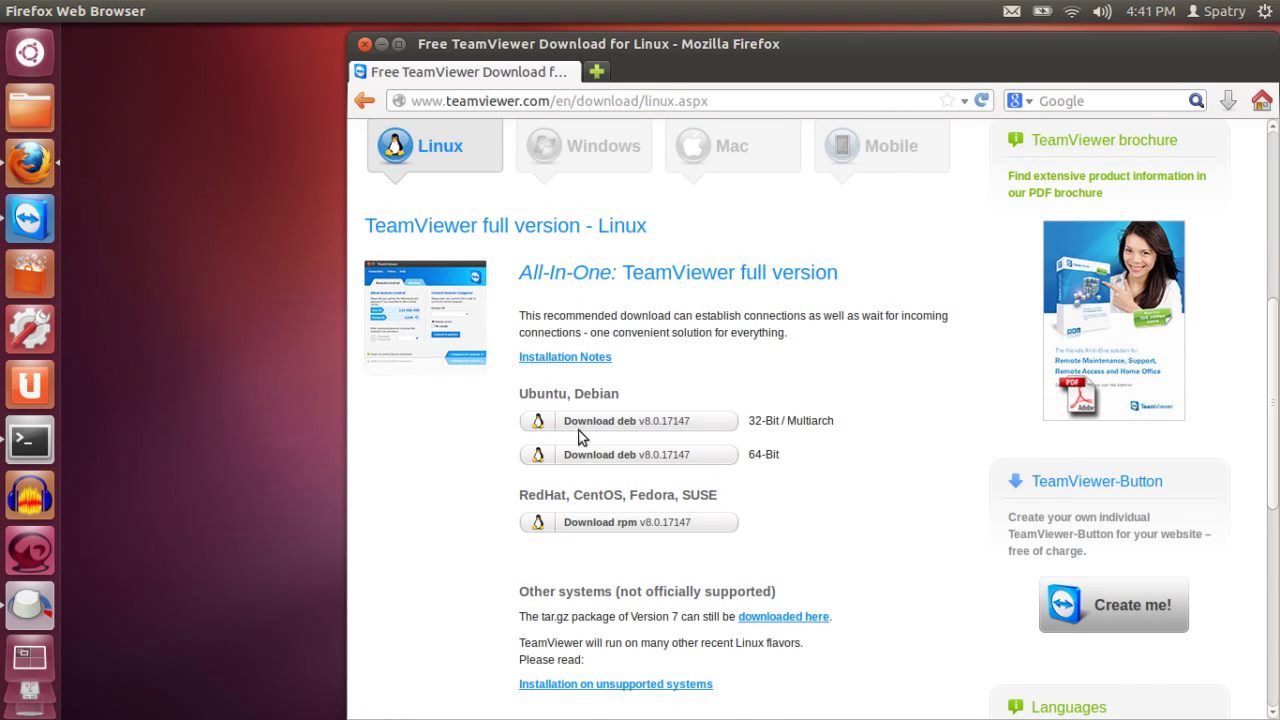
click(572, 425)
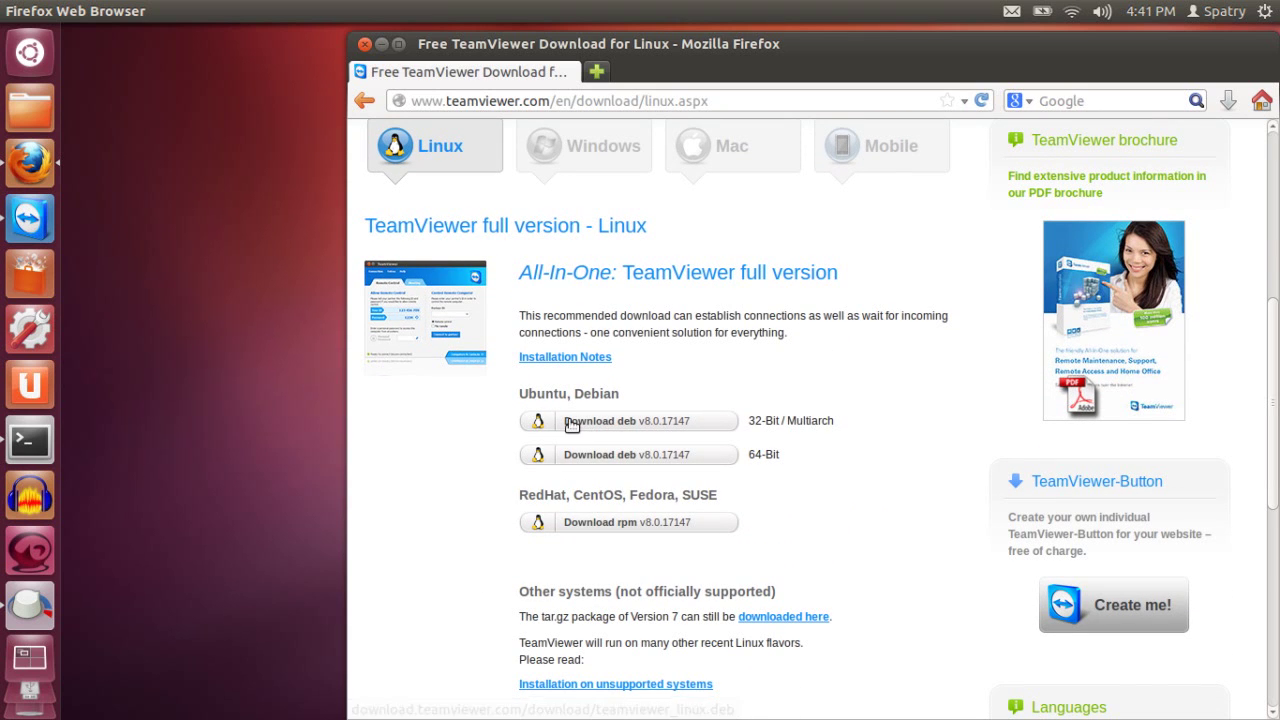
Step: Download the 64-bit TeamViewer deb v8.0.17147 (teamviewer_linux_x64.deb)
click(623, 464)
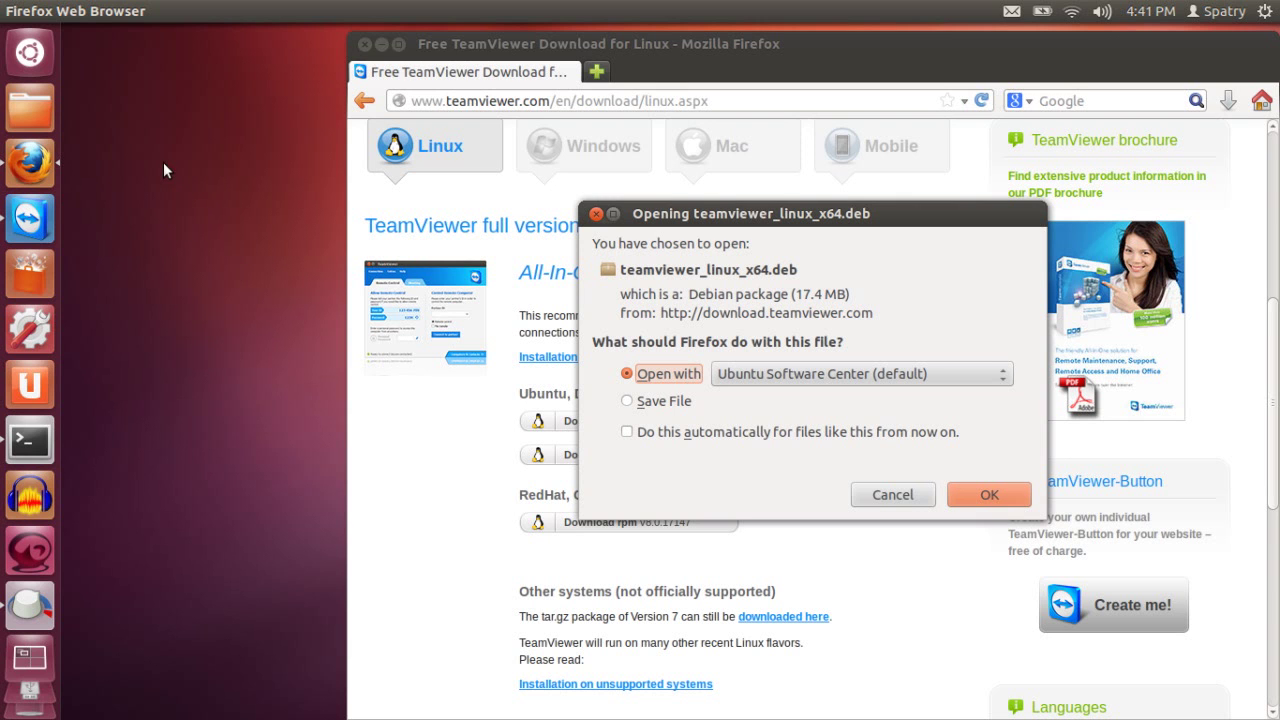
Step: Check Update Manager and its Software Sources settings, then close Update Manager and Firefox
click(28, 56)
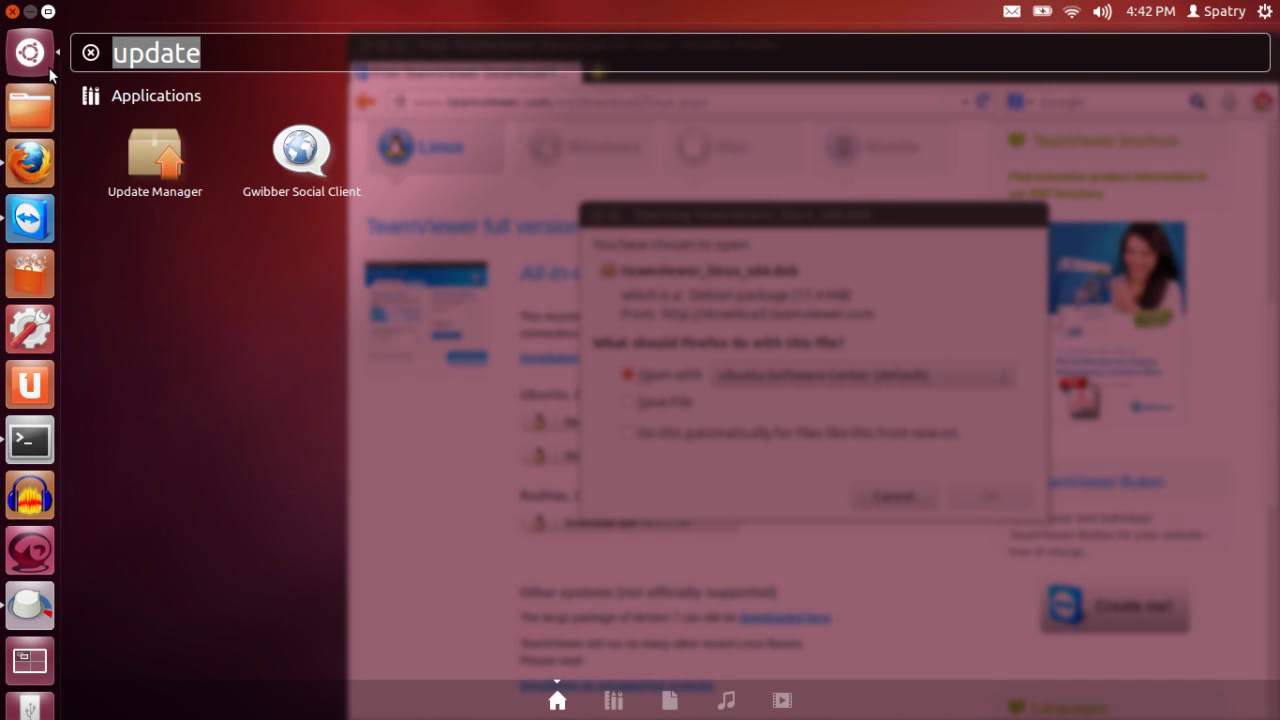
click(139, 158)
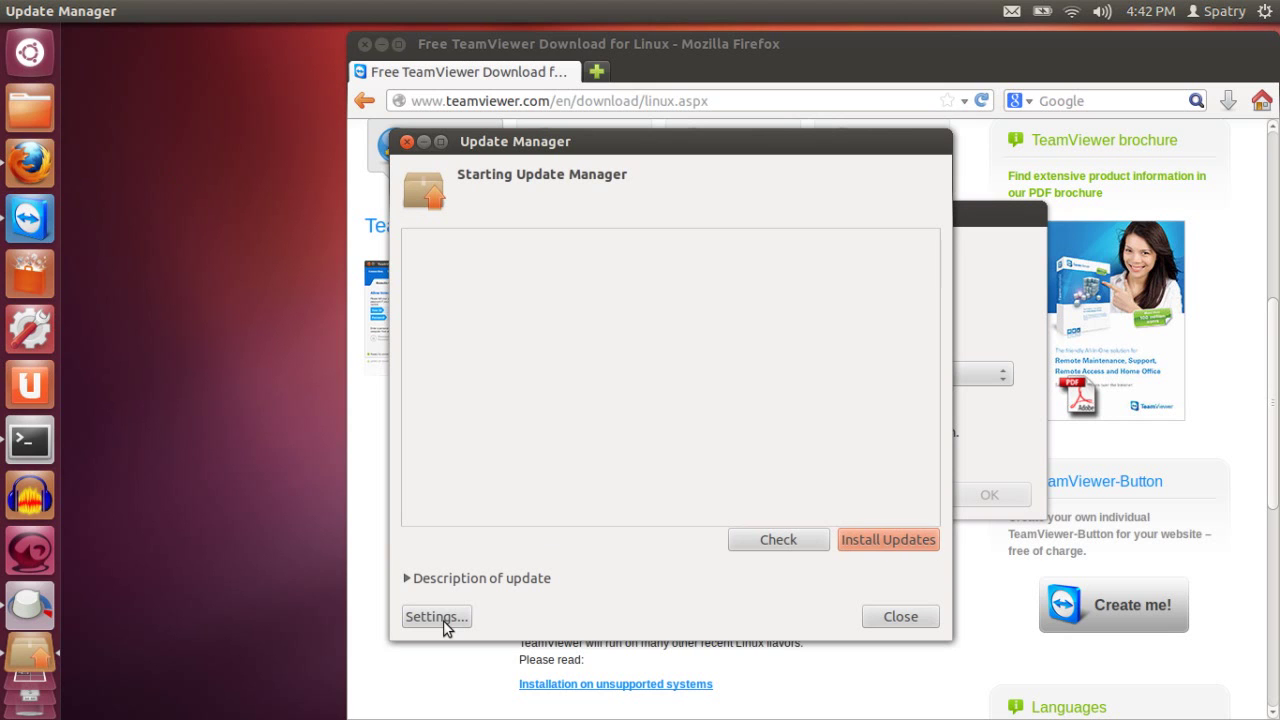
click(444, 620)
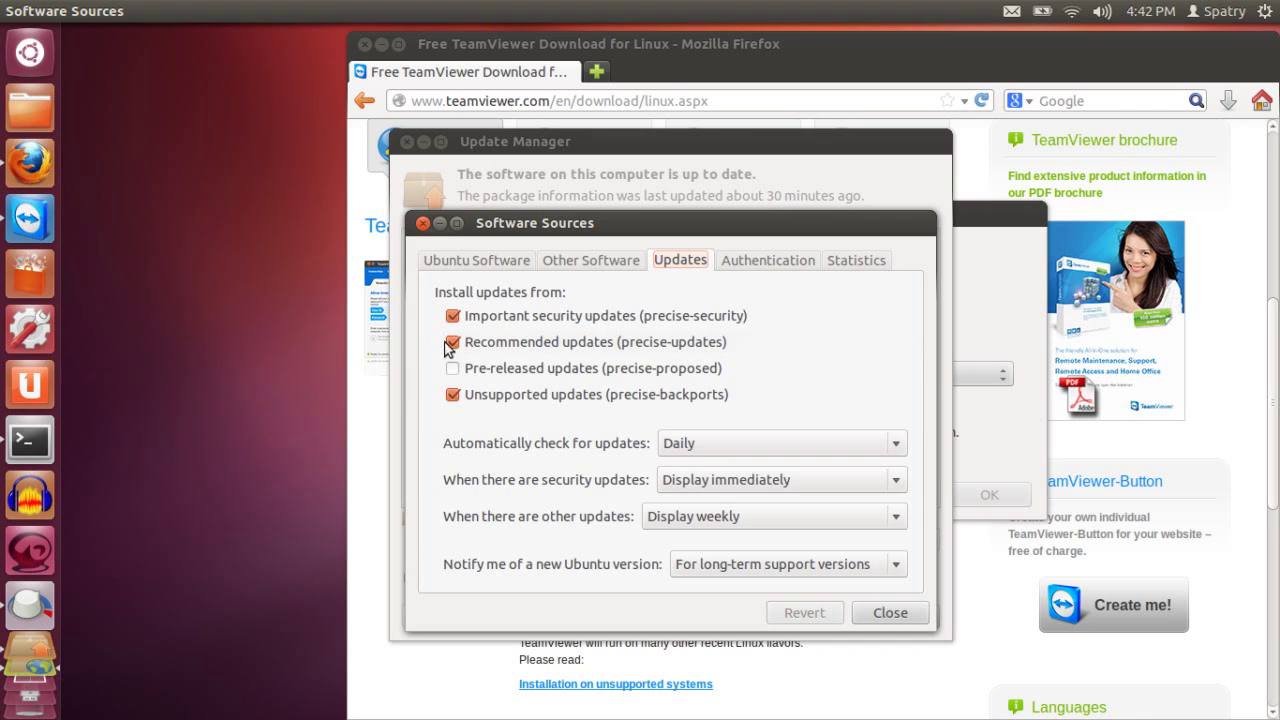
click(895, 614)
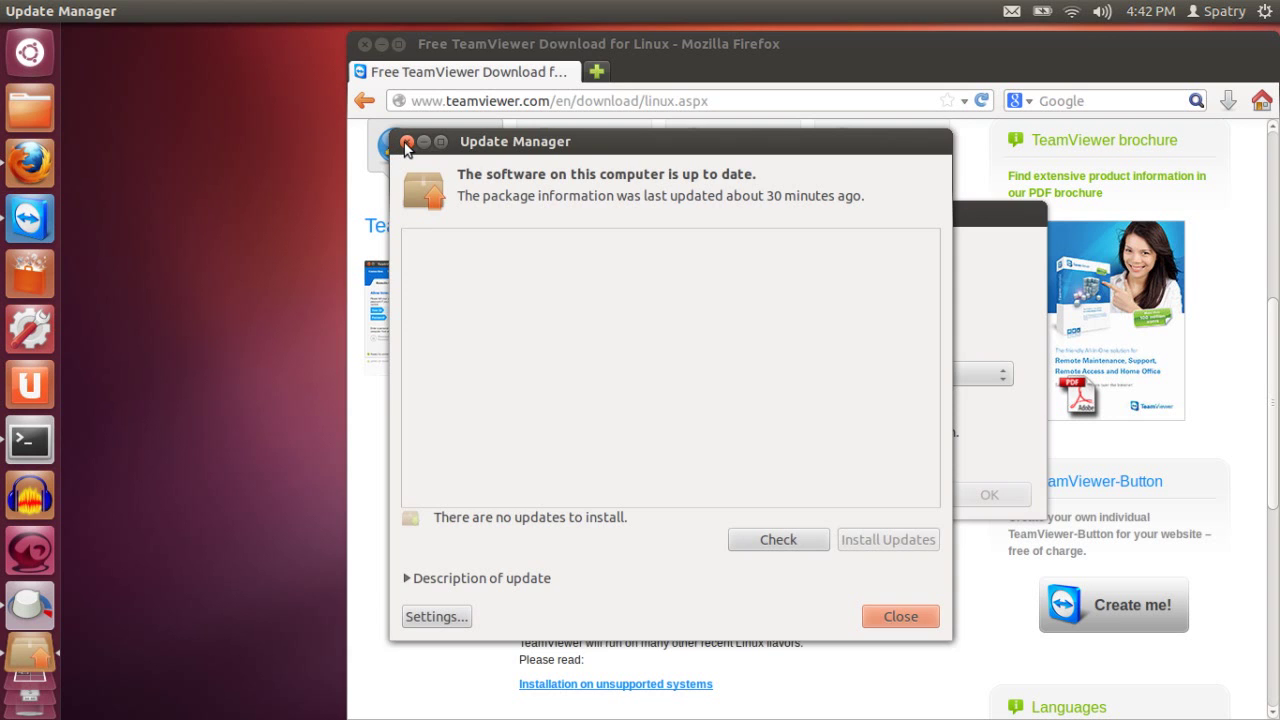
click(406, 142)
click(365, 45)
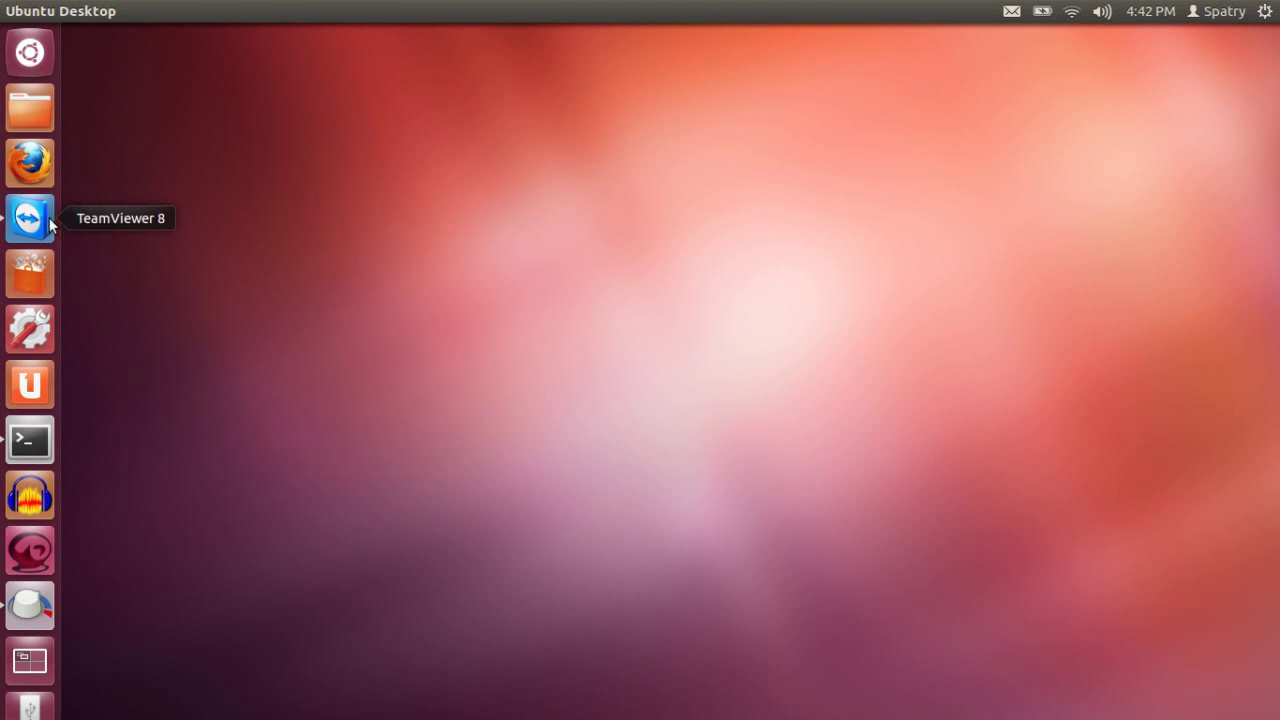
Step: Launch TeamViewer 8 from the Dash by searching 'tea'
click(32, 52)
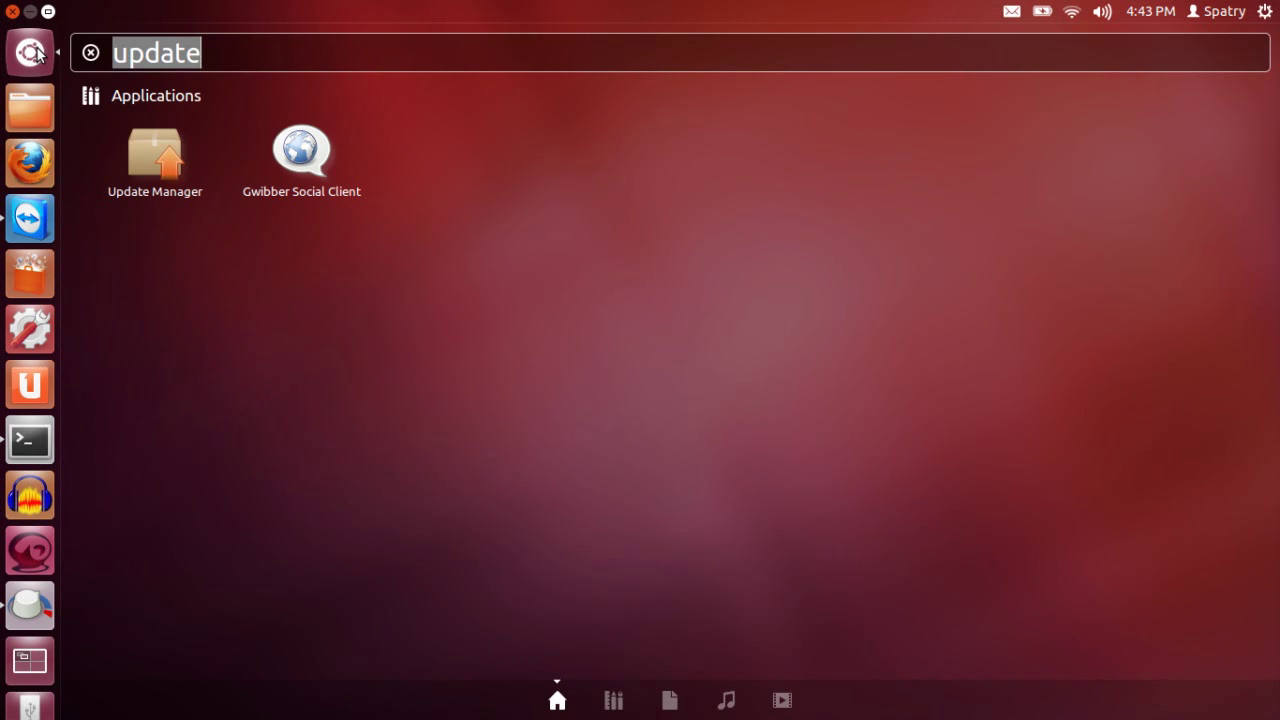
text(tea)
key(Return)
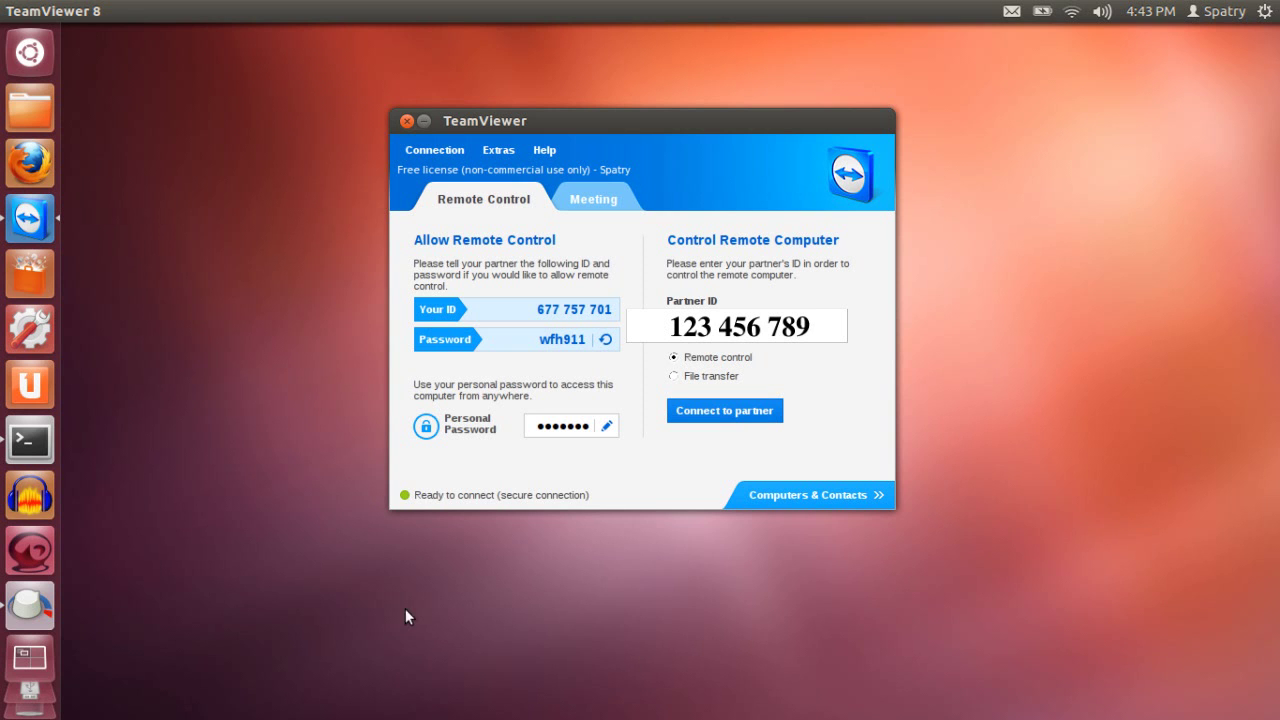
Step: Send the remote phone to its home screen, then return to TeamViewer's main window workspace
click(33, 657)
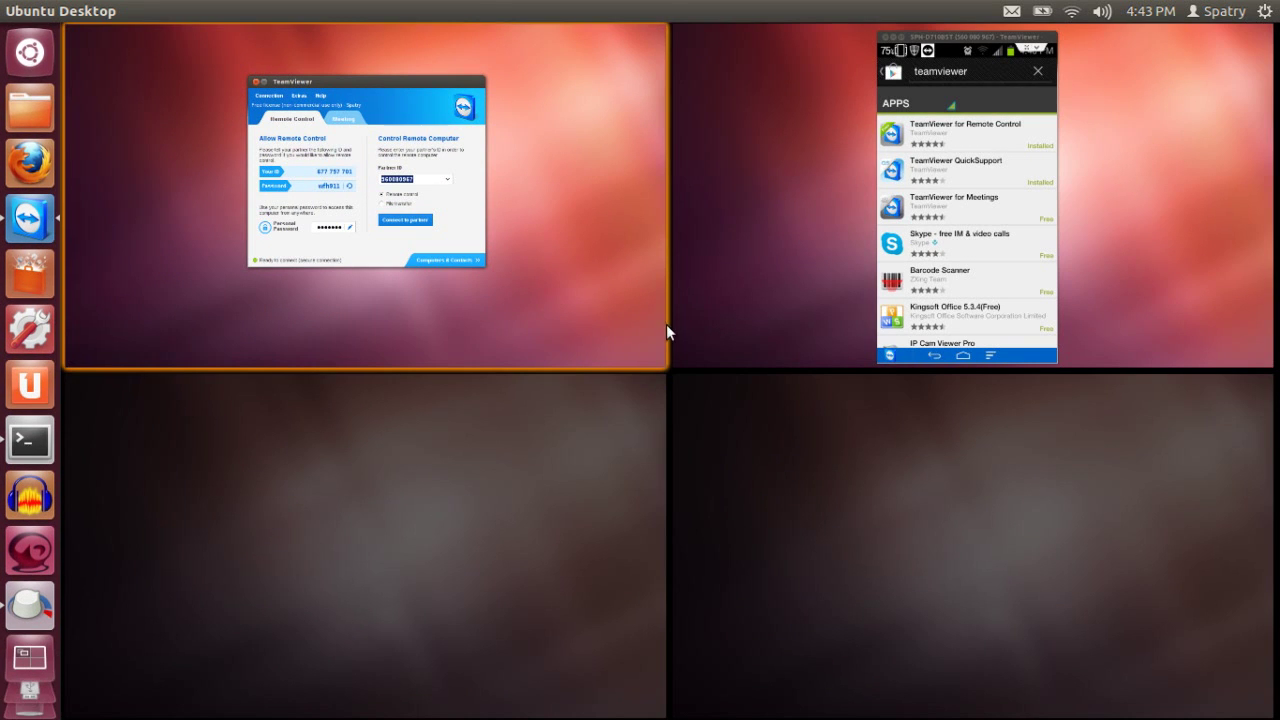
click(784, 230)
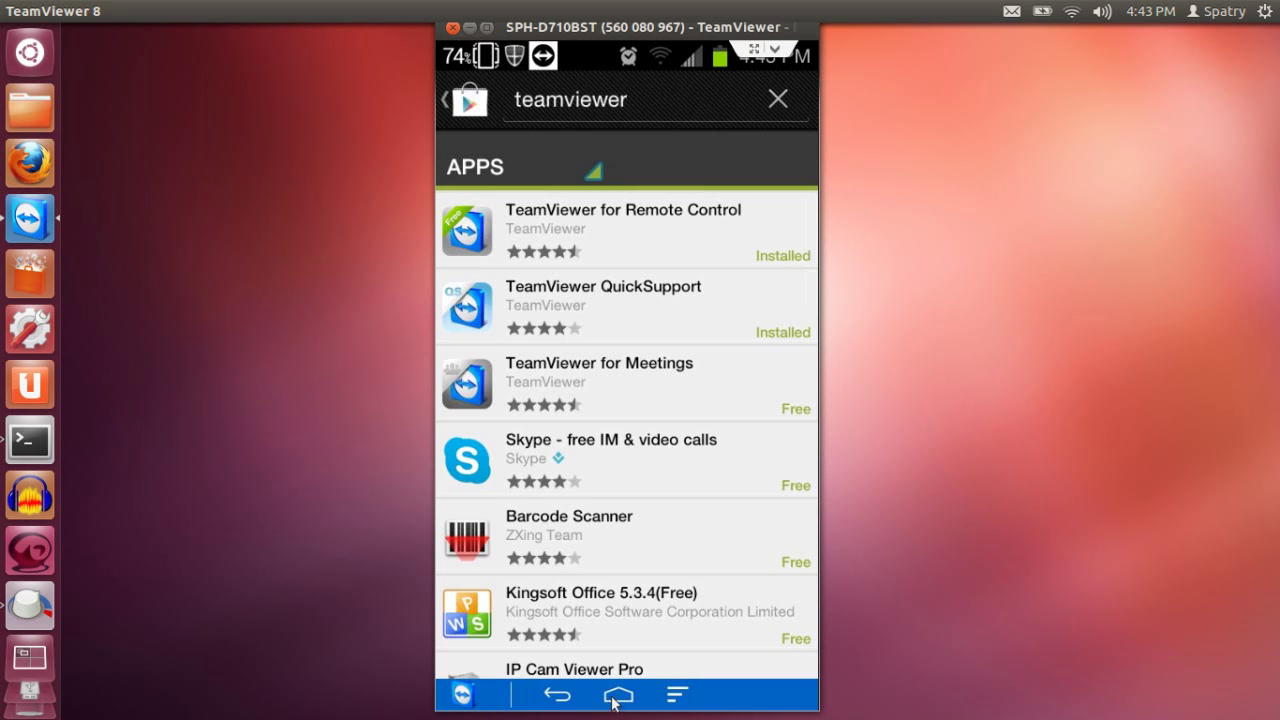
click(617, 697)
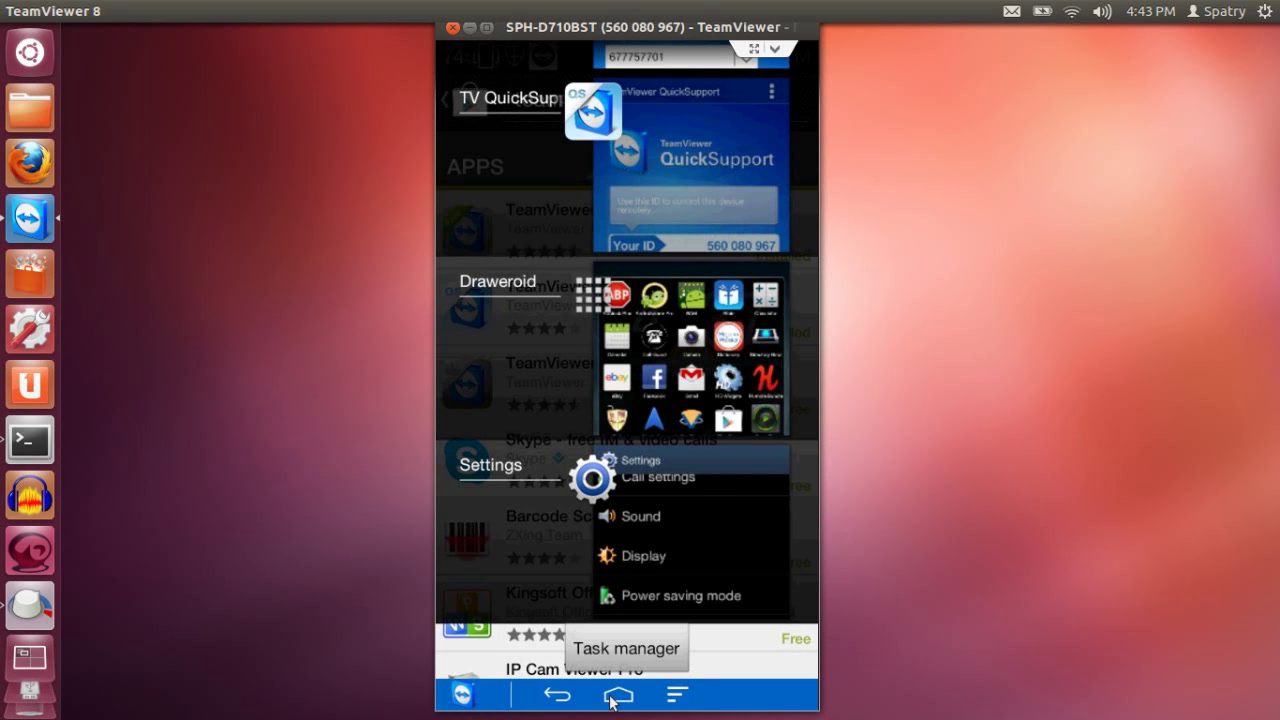
click(613, 698)
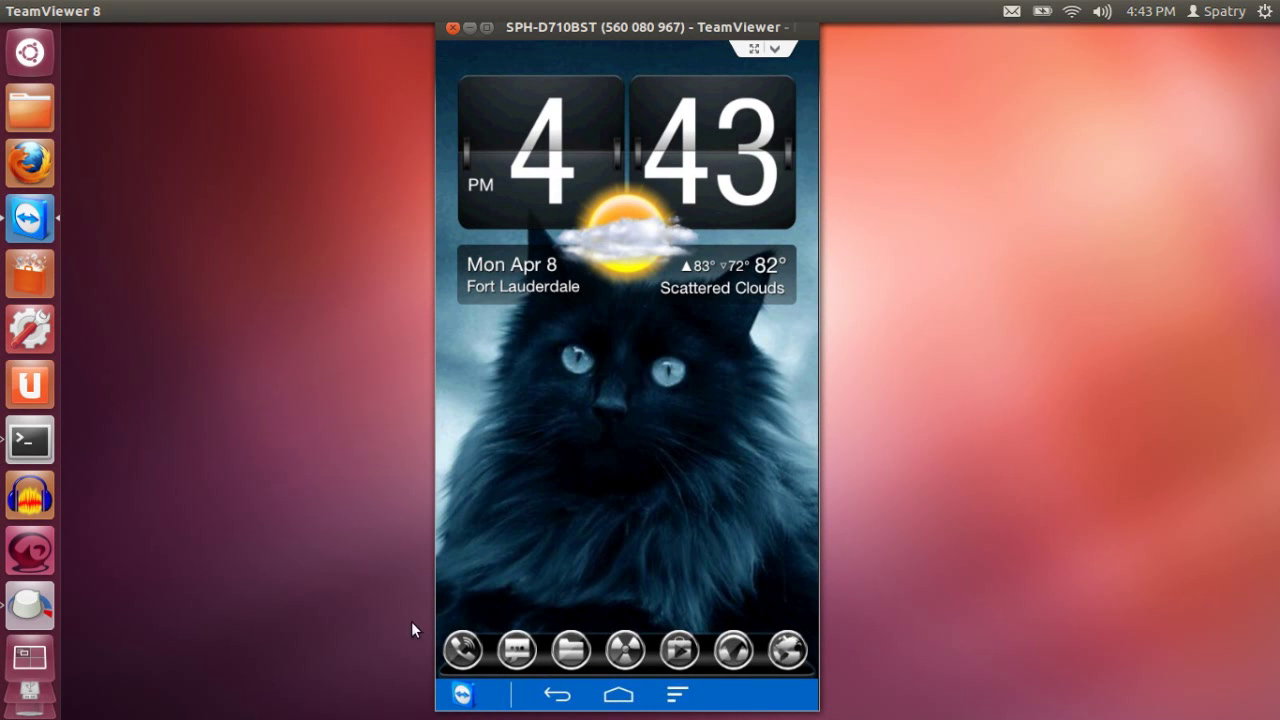
click(33, 660)
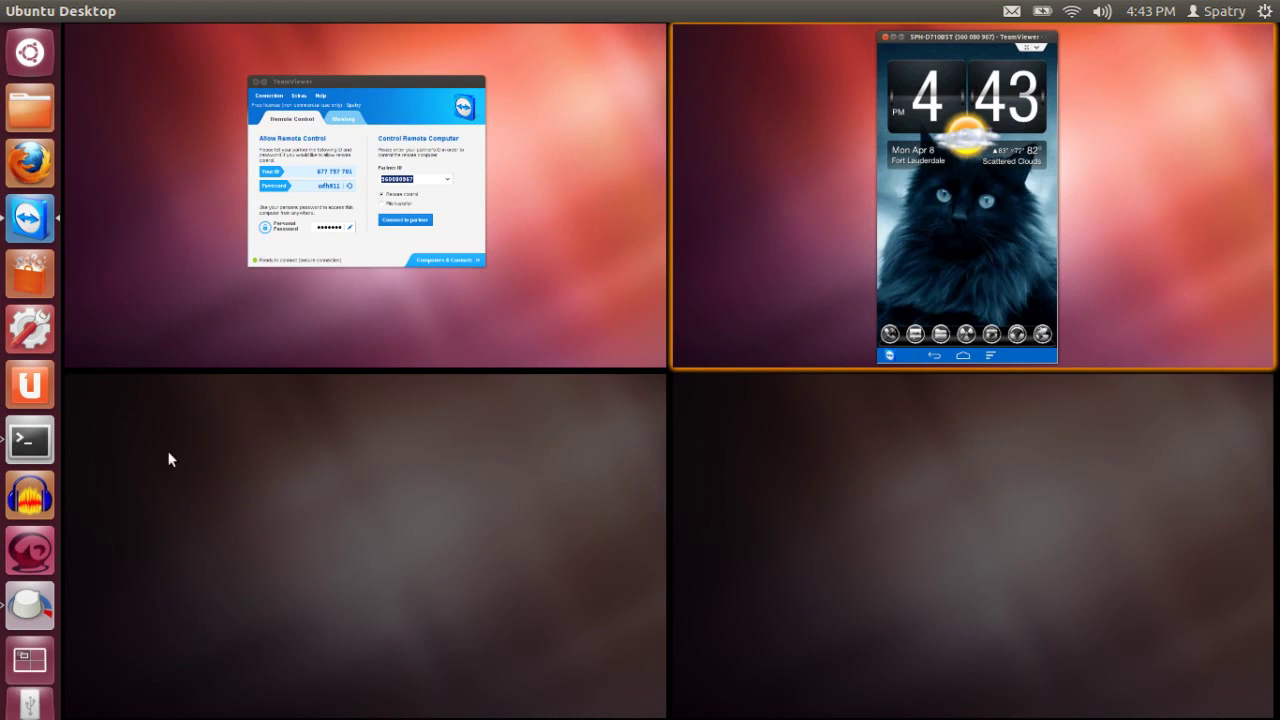
click(37, 668)
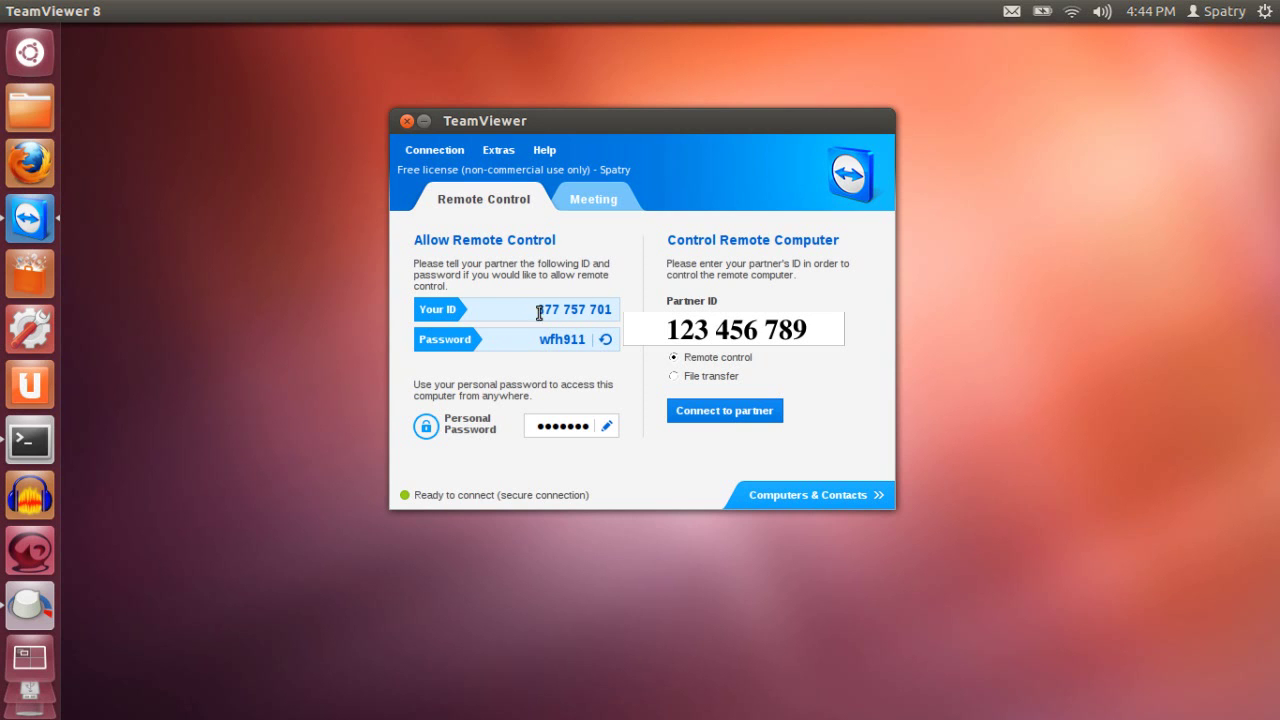
click(30, 662)
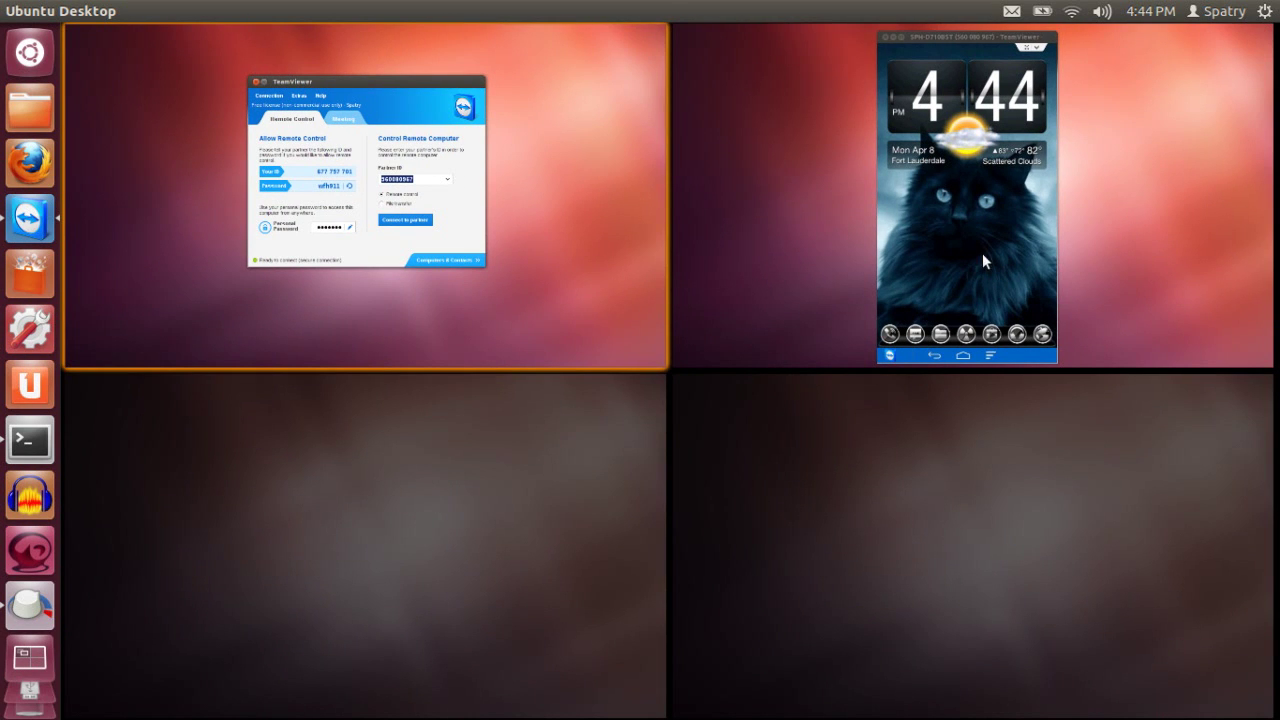
Step: In the phone's TeamViewer app, connect to this computer's ID chosen from the ID history
click(982, 254)
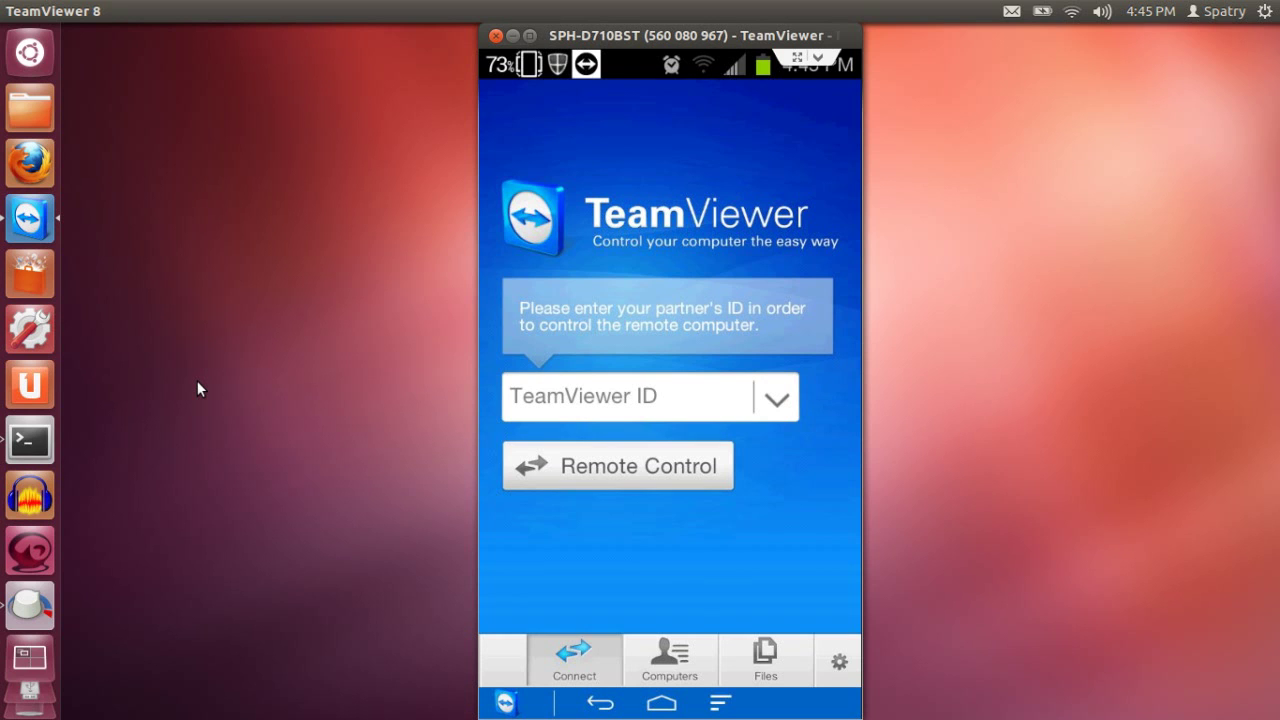
click(28, 671)
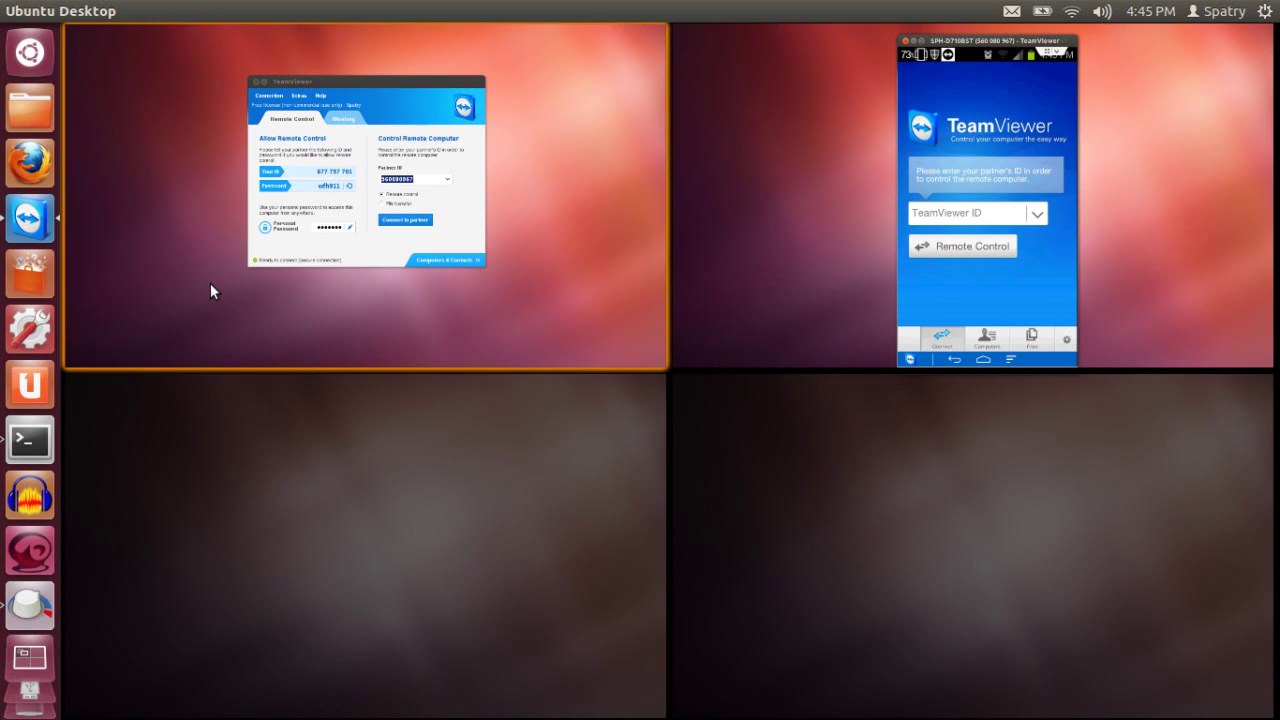
click(210, 283)
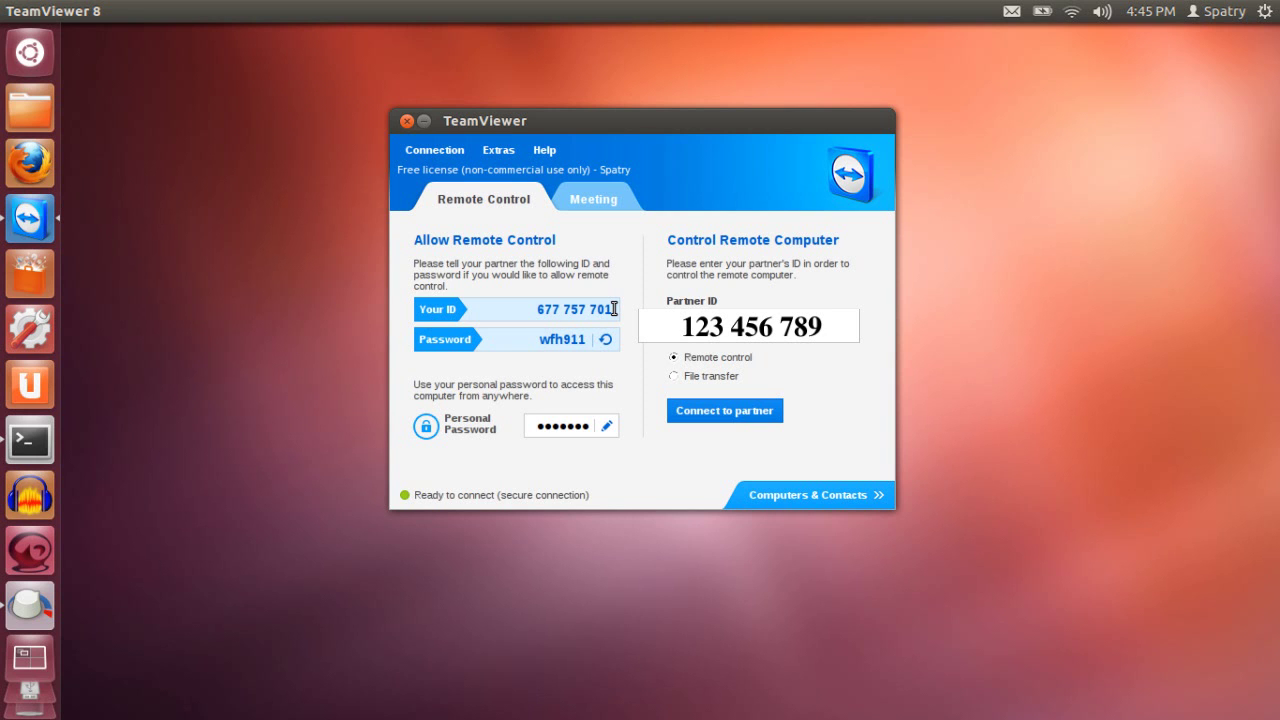
click(30, 660)
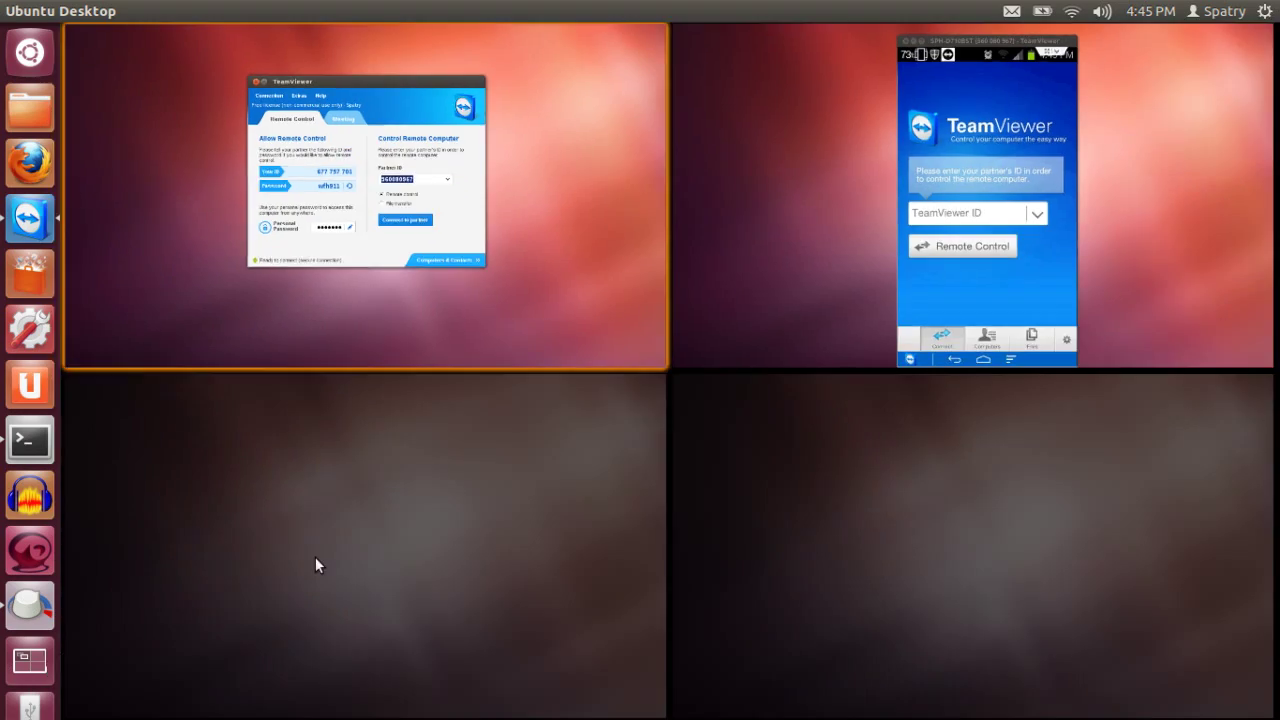
click(806, 240)
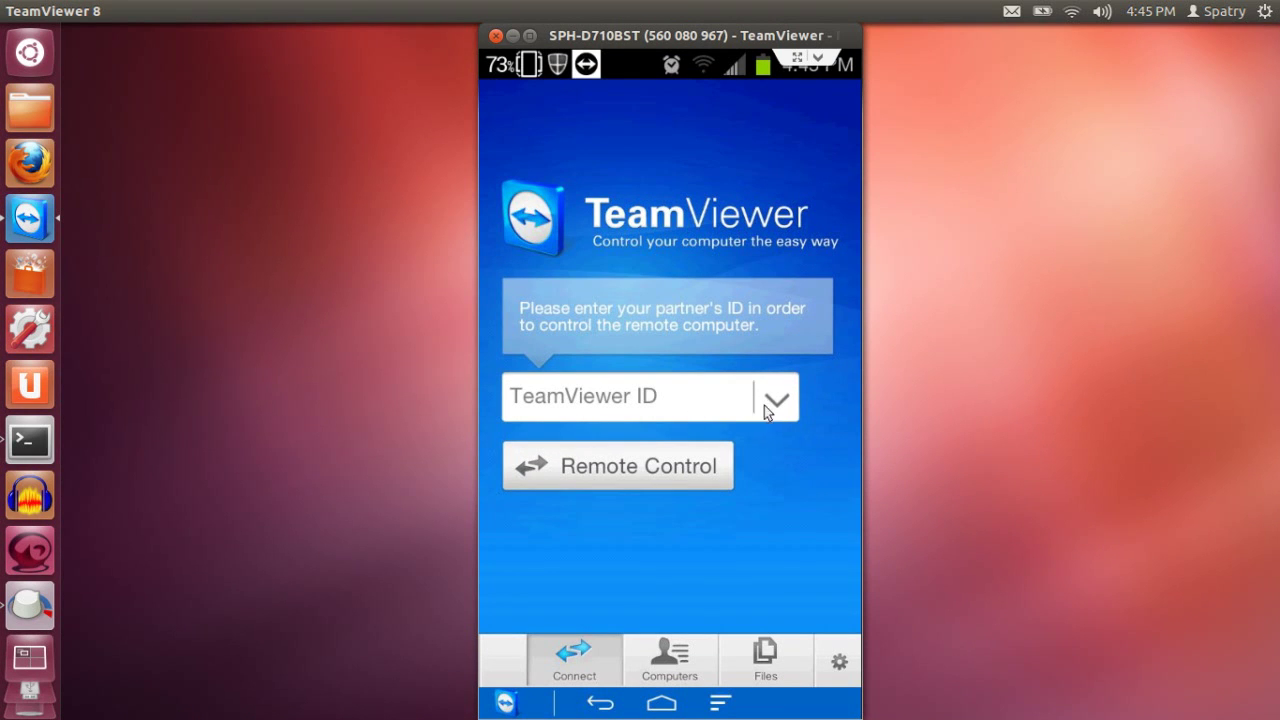
click(780, 400)
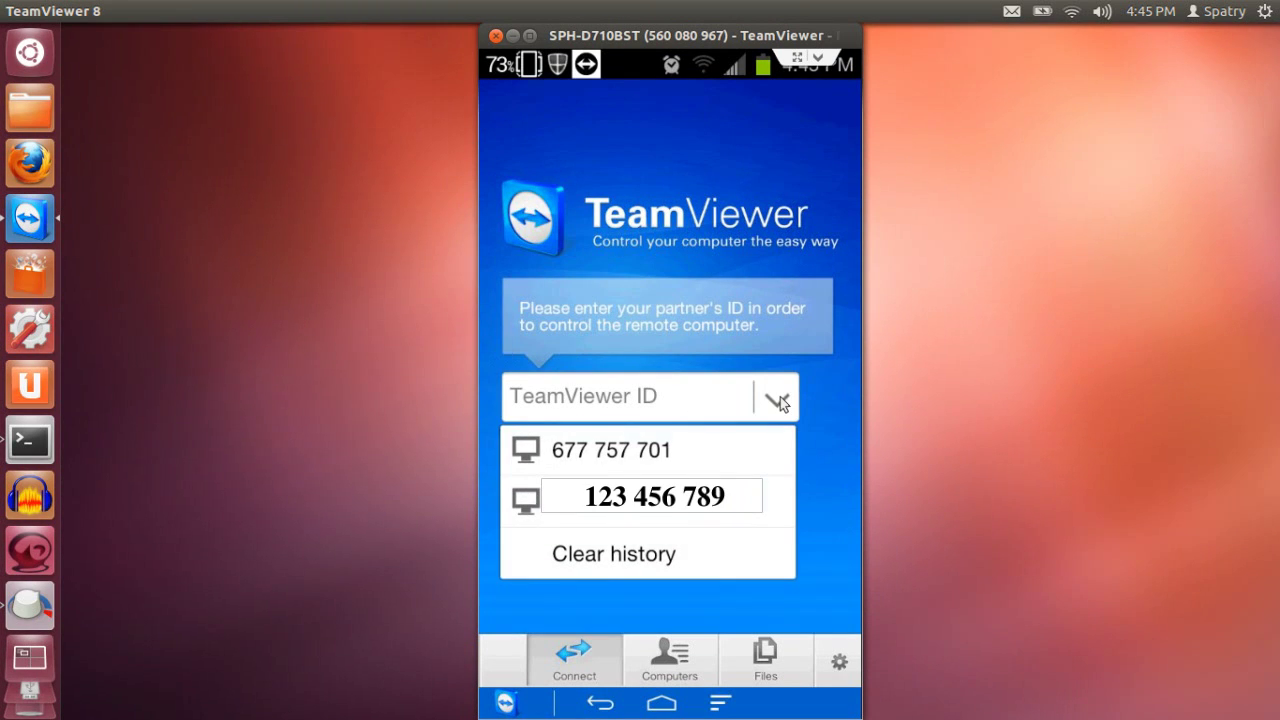
click(610, 453)
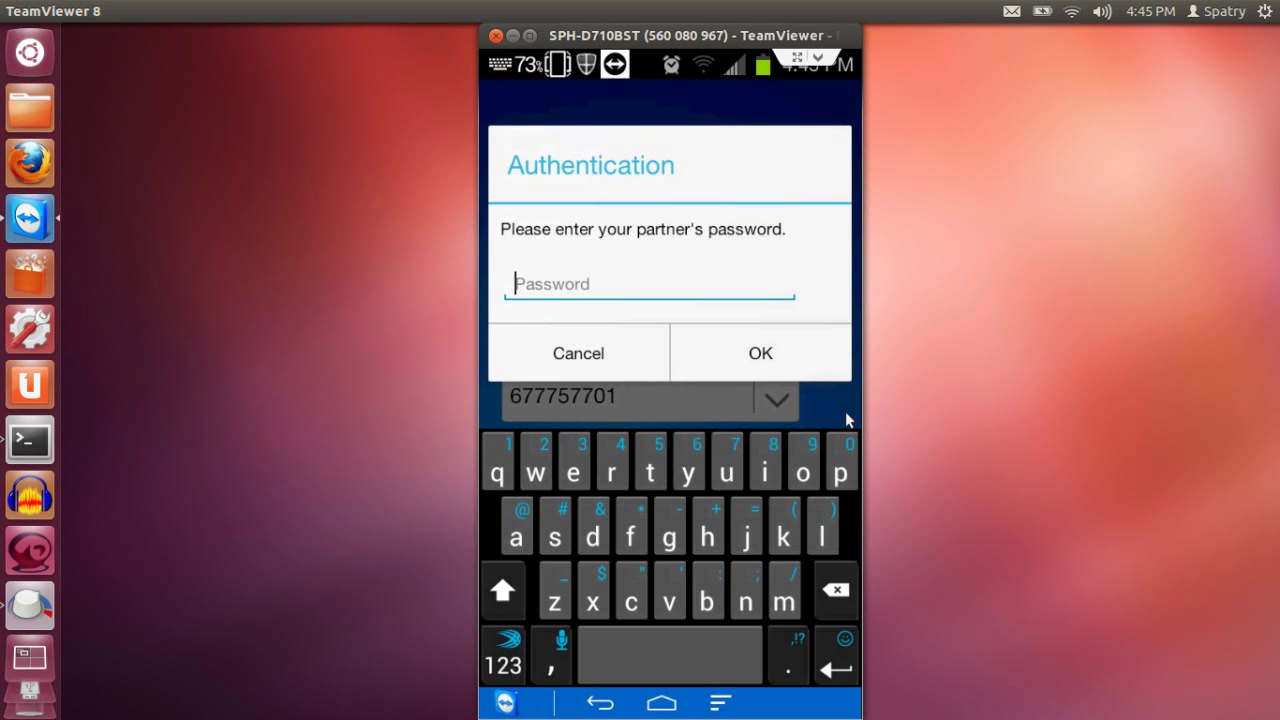
Step: Enter the partner password, skip the Mouse interactions help, and hide the session list panel
click(652, 478)
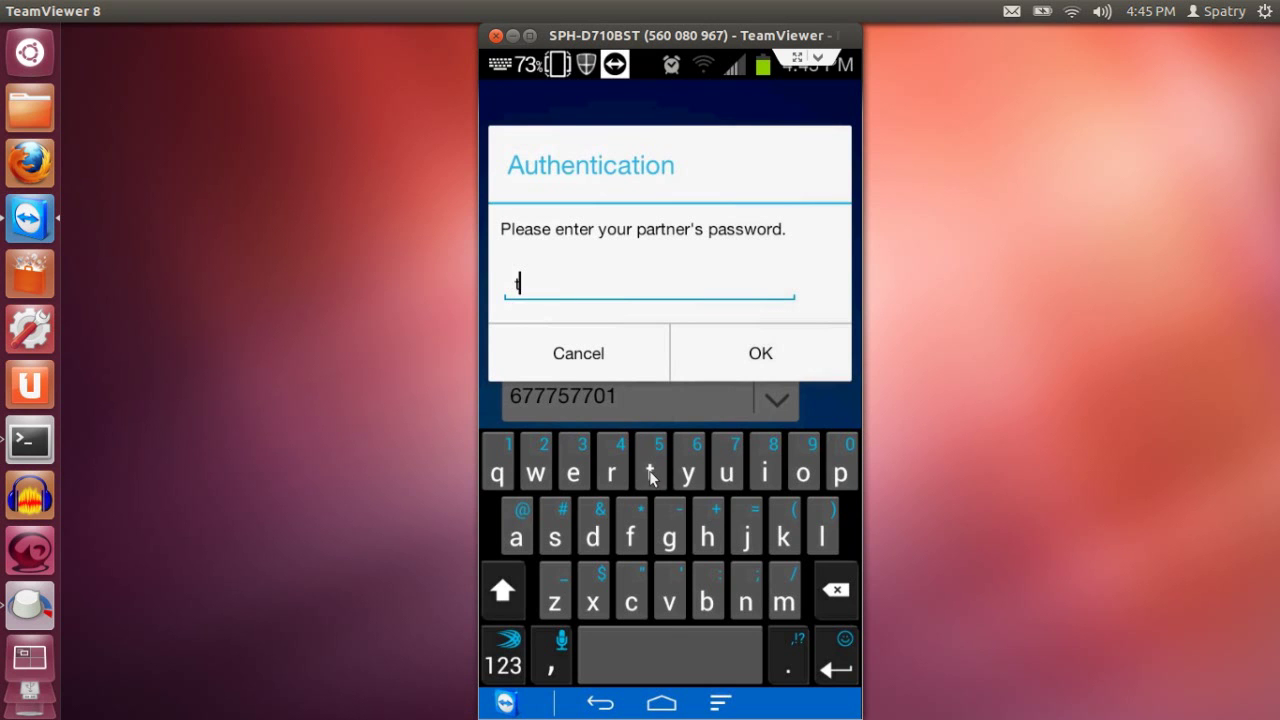
click(764, 355)
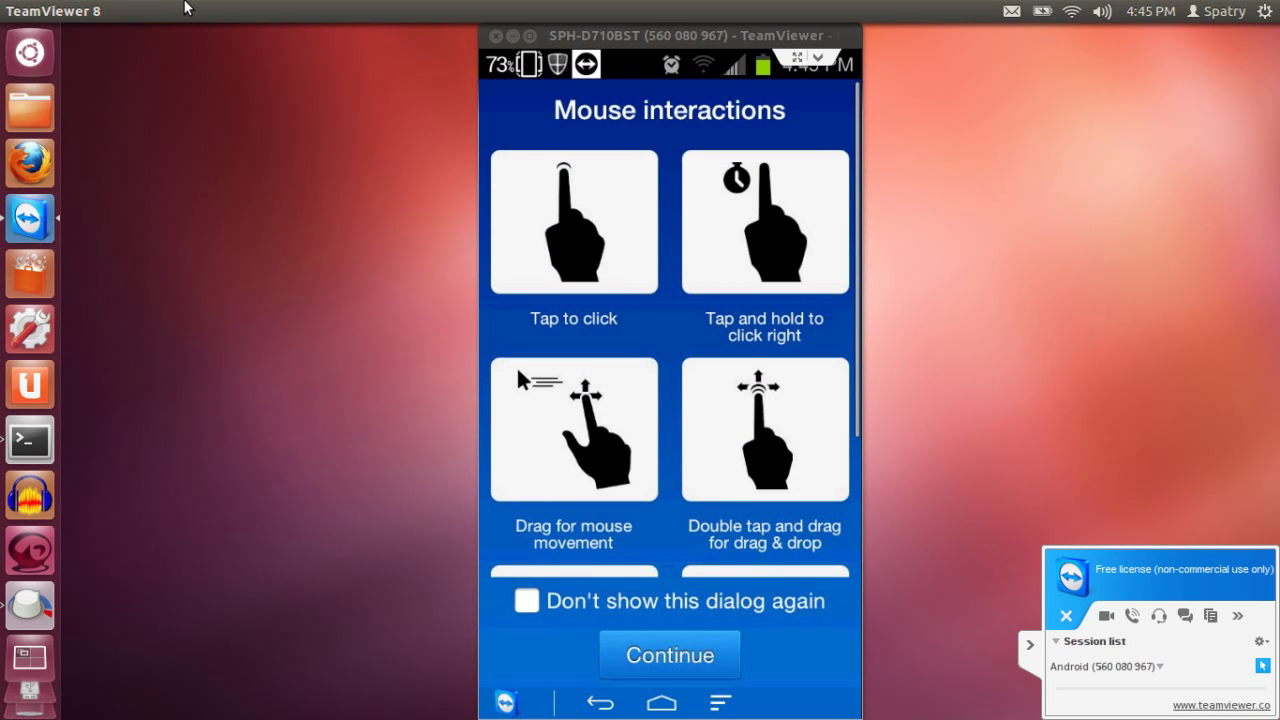
click(681, 664)
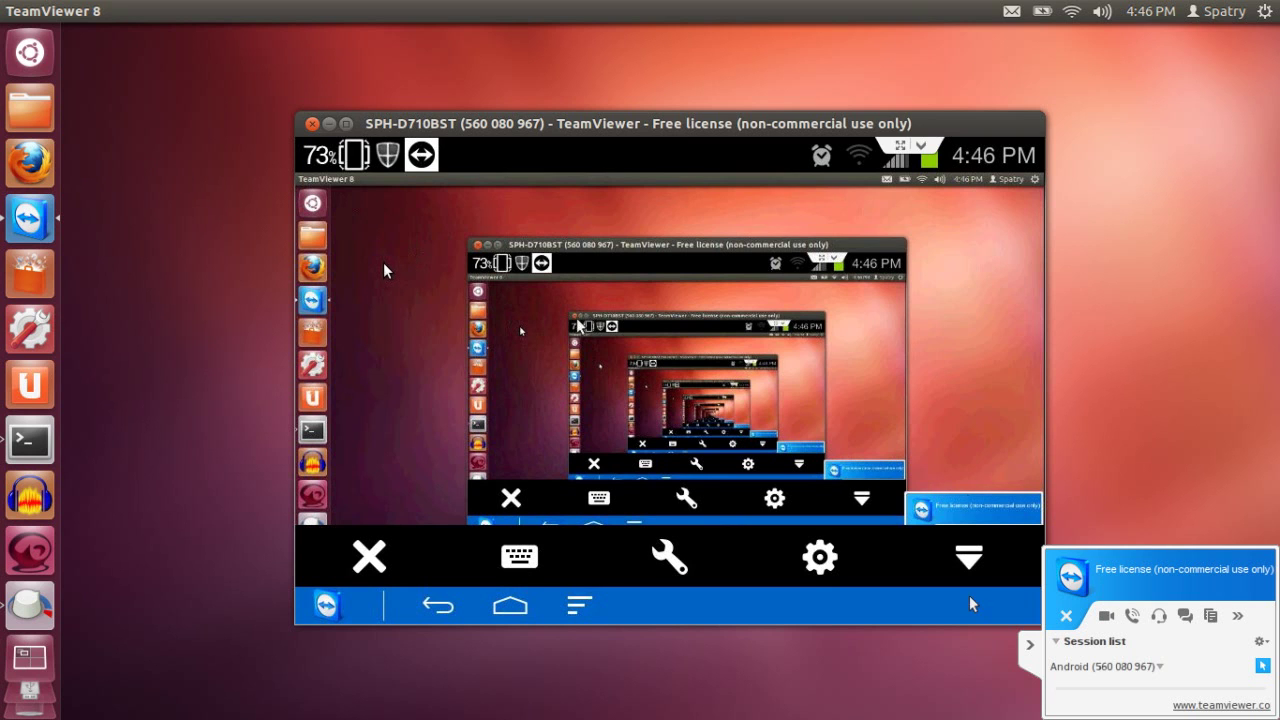
click(1030, 648)
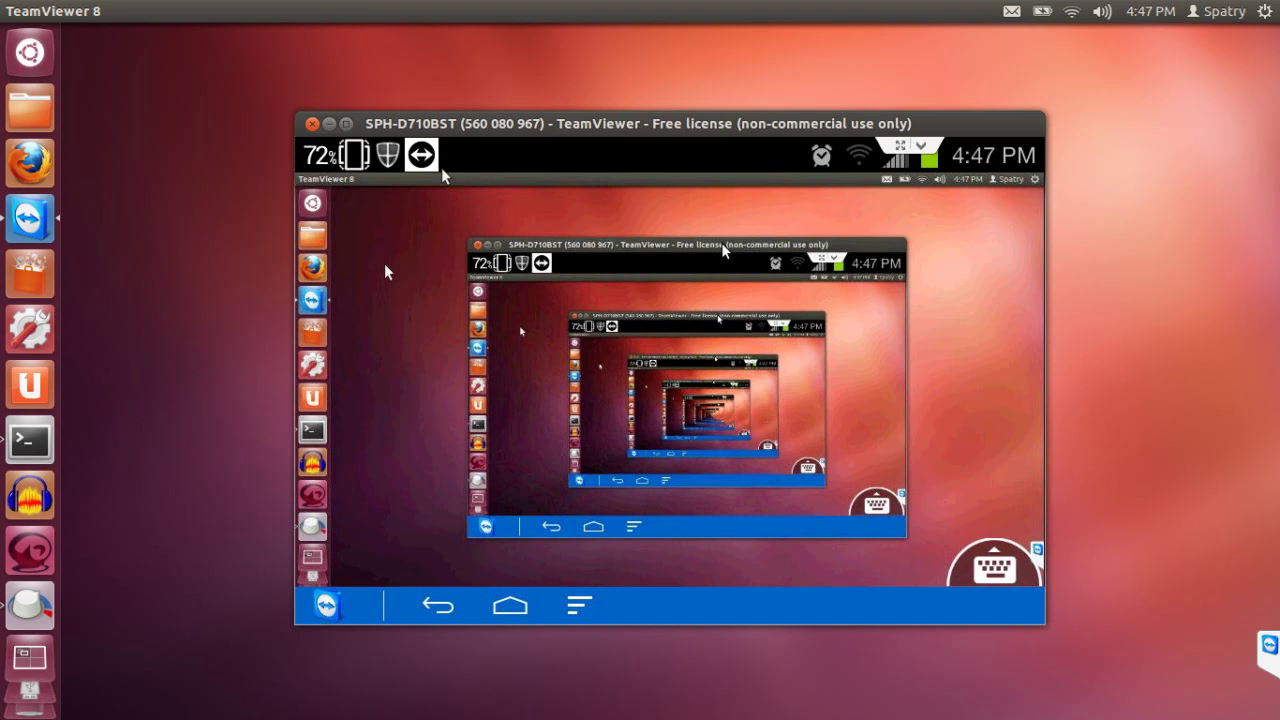
Step: Close the phone's remote session from its toolbar
click(312, 125)
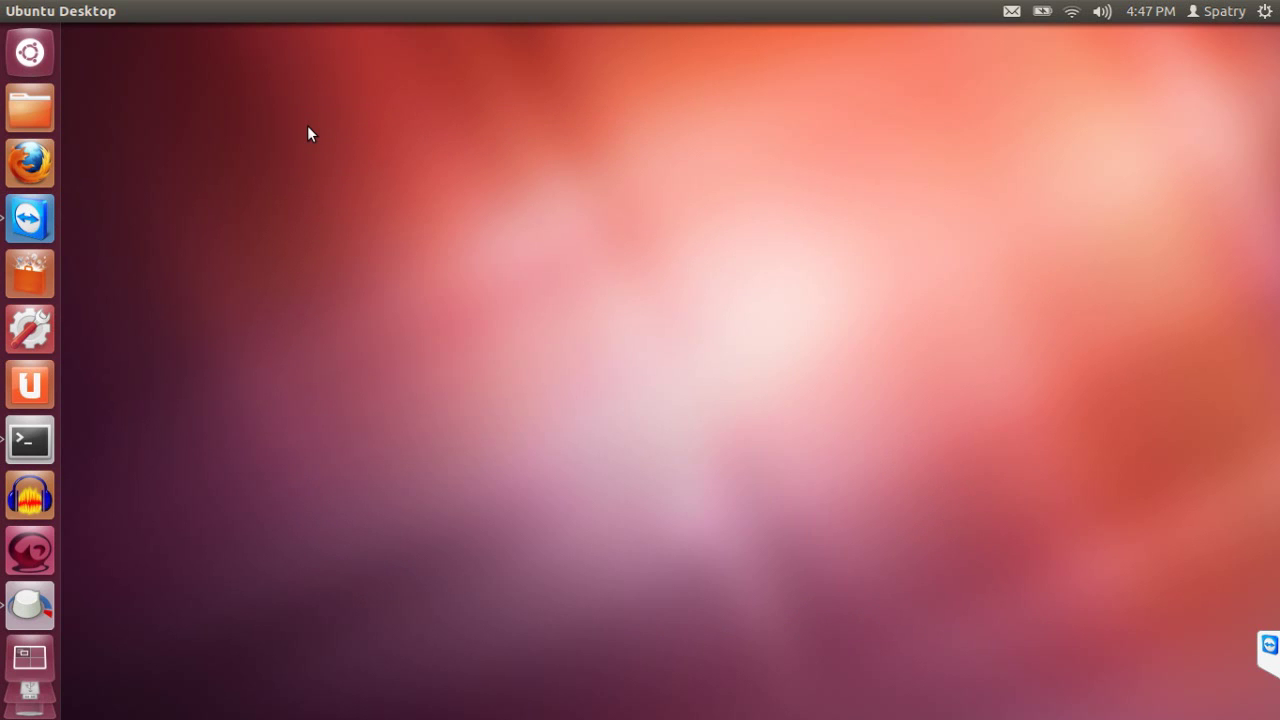